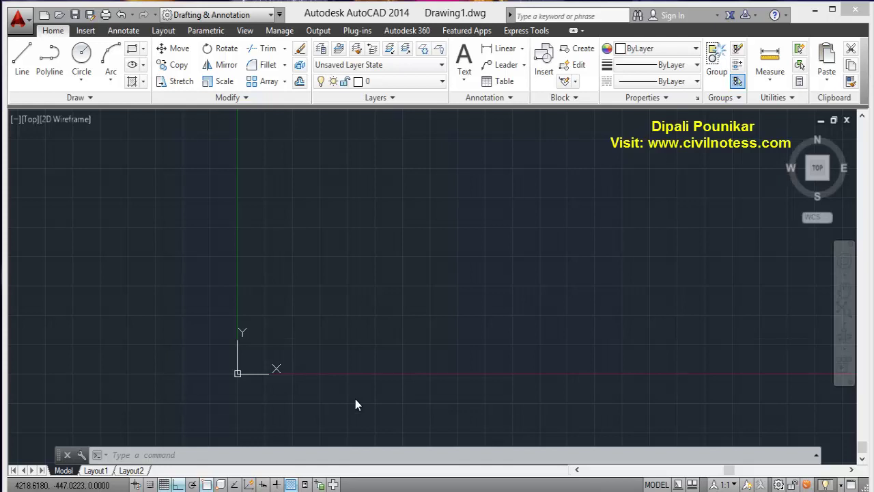
Start a LINE at first point 0,0, toggling Ortho Mode off and back on.
left_click(182, 457)
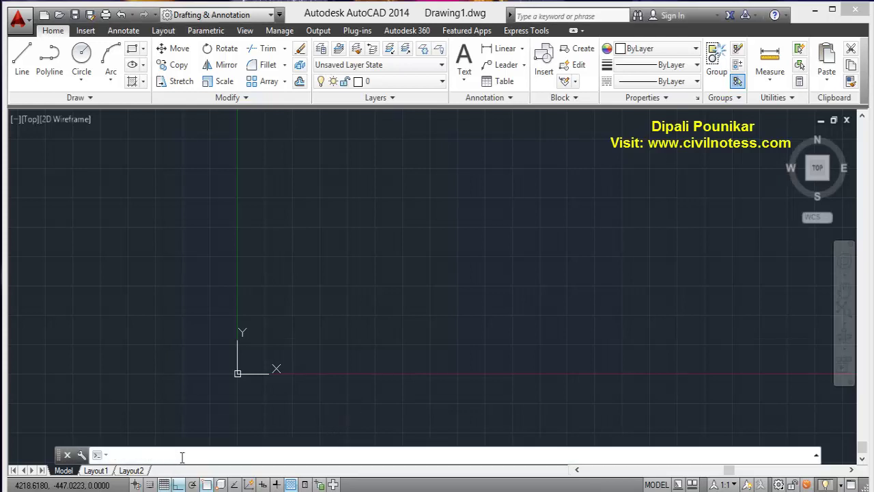
type("1")
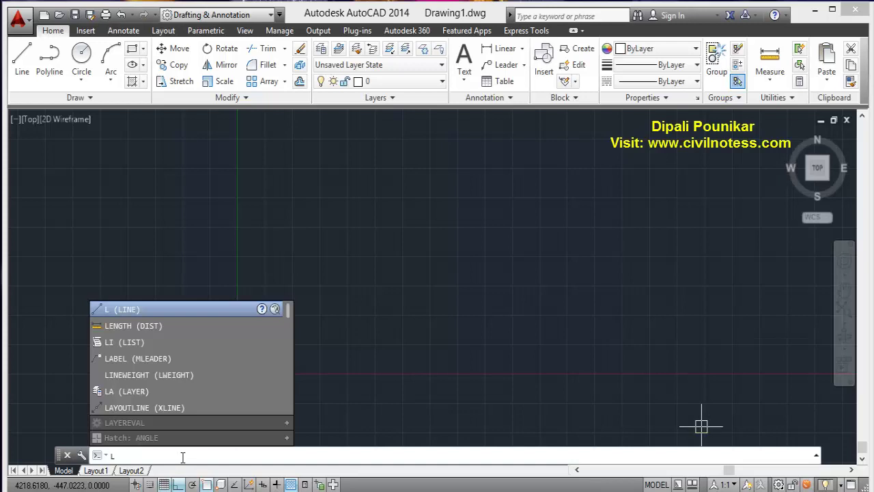
key("Return")
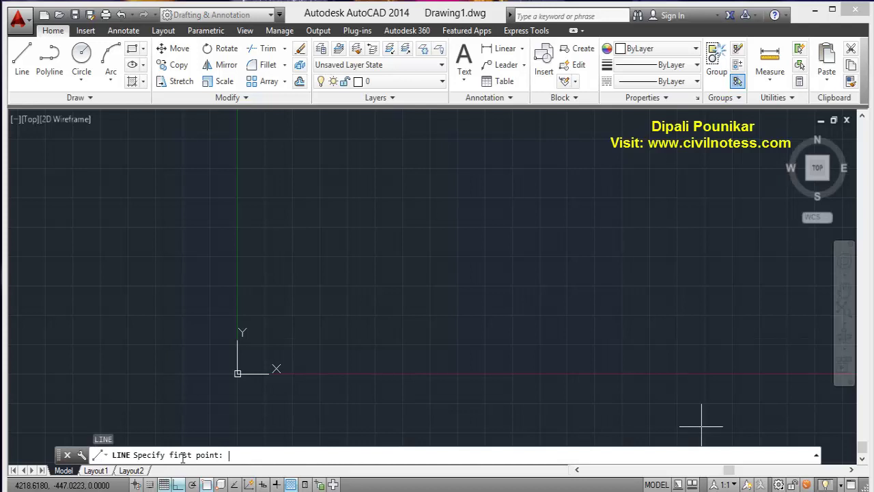
type("0,")
type("0")
key("Return")
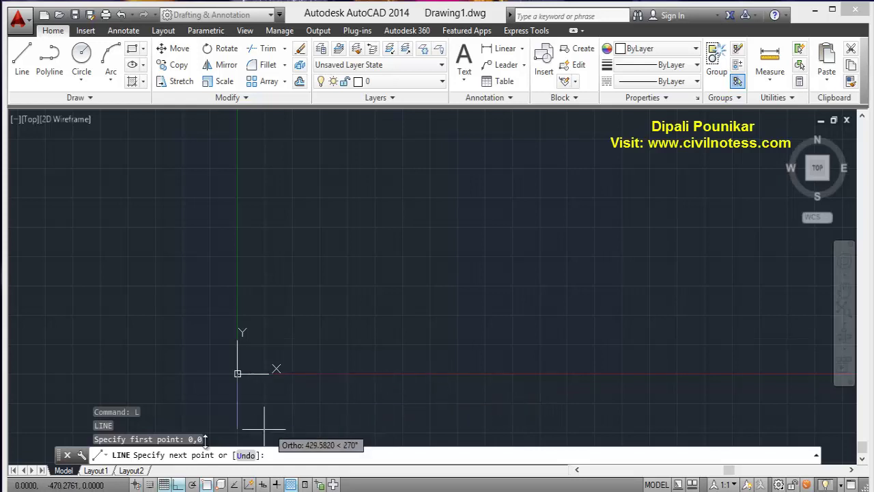
left_click(178, 484)
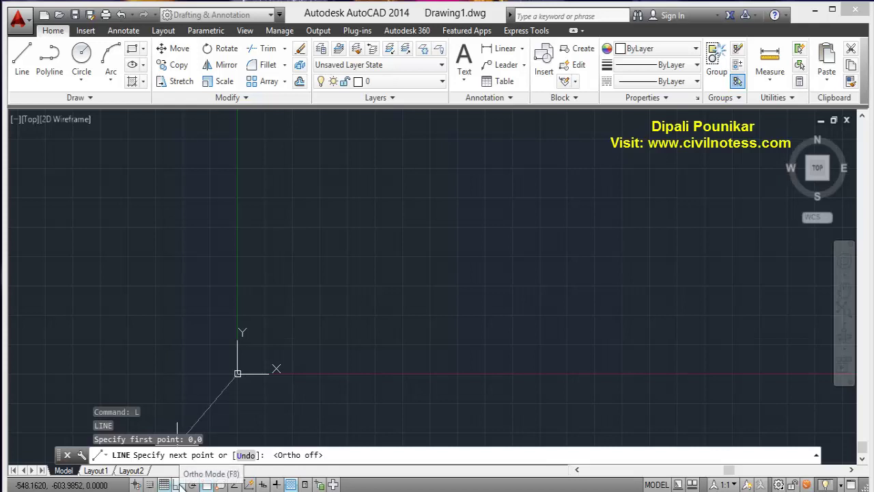
left_click(179, 484)
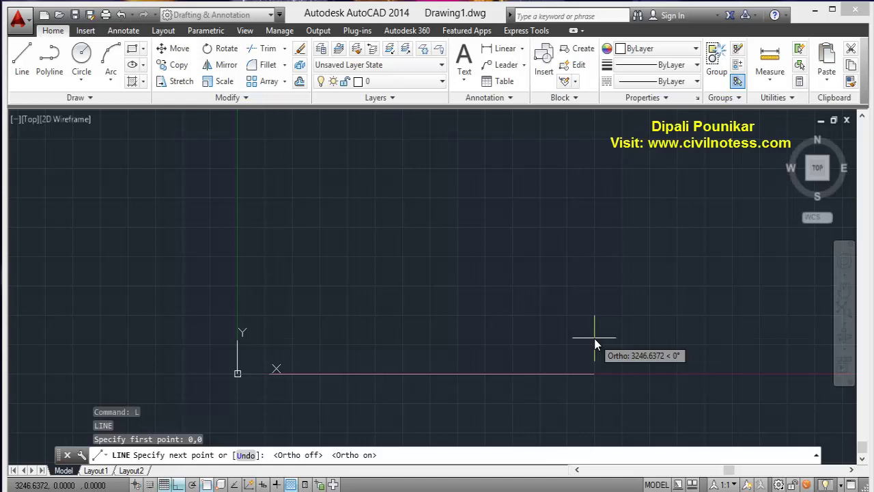
Draw edges to 3000,0 and 3000,2000, a 3000 leftward top edge, then close at the origin.
type("30")
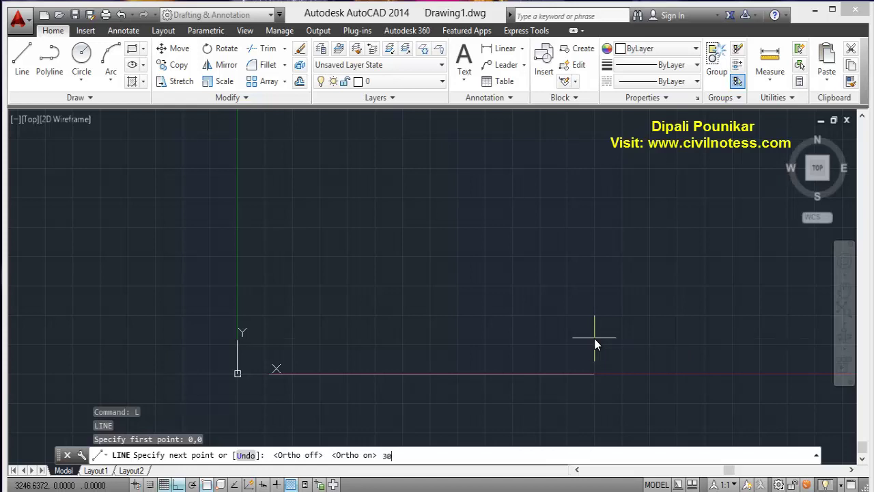
type("00,")
type("0")
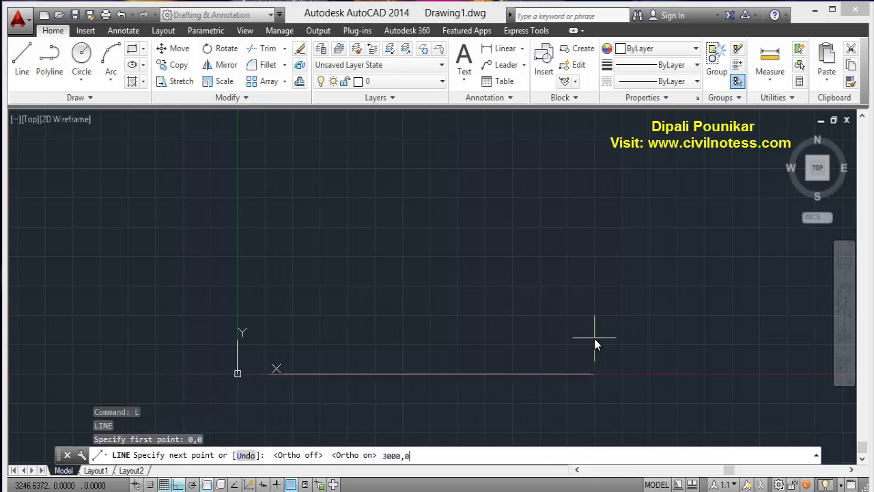
key("Return")
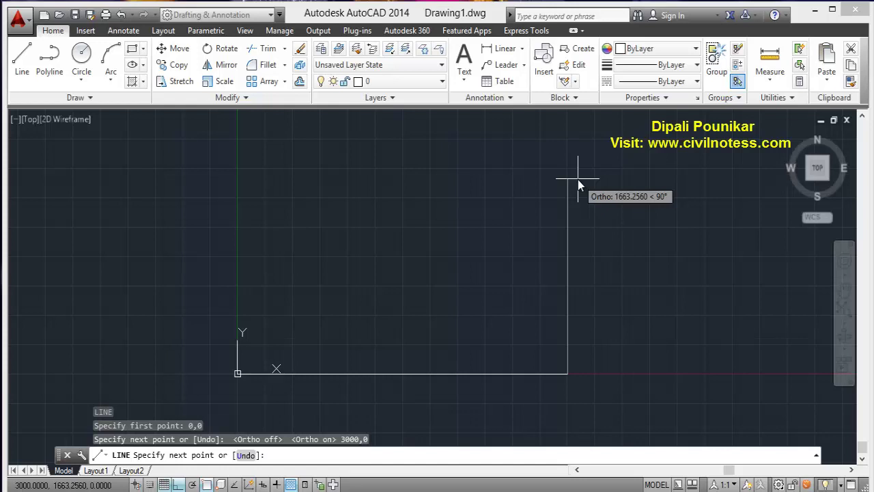
type("3000,")
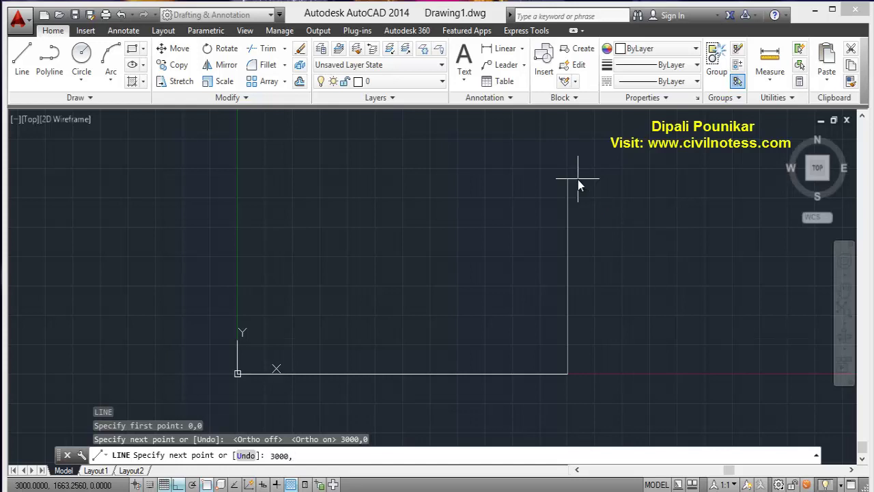
type("2000")
key("Return")
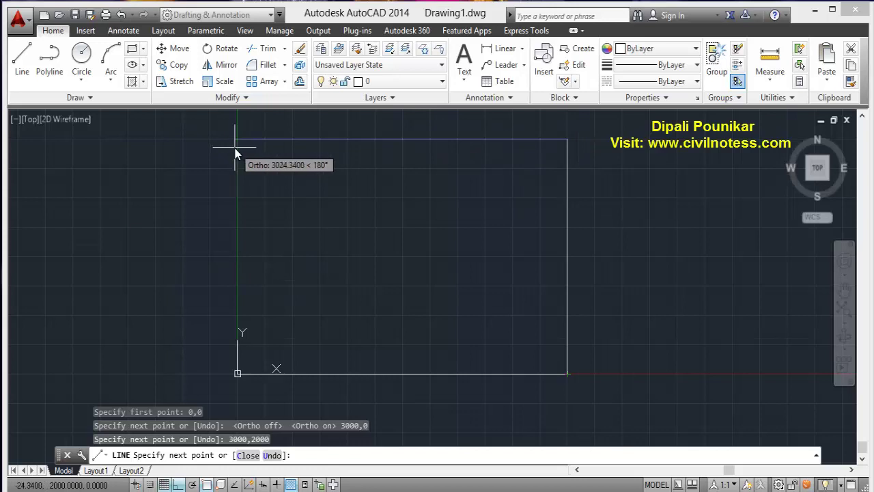
type("0")
key("Return")
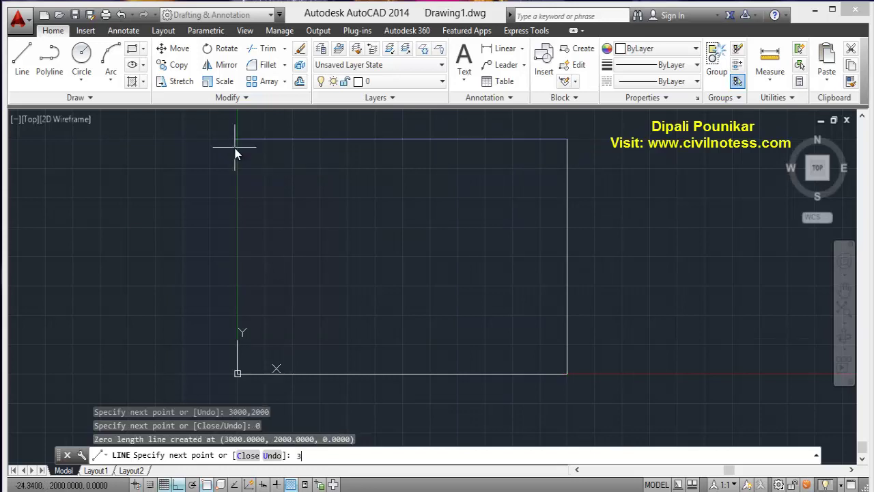
type("000")
key("Return")
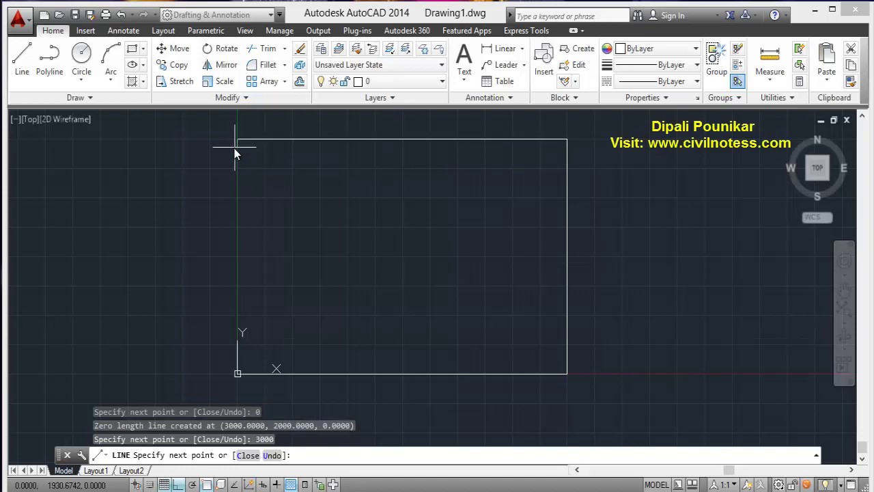
left_click(237, 373)
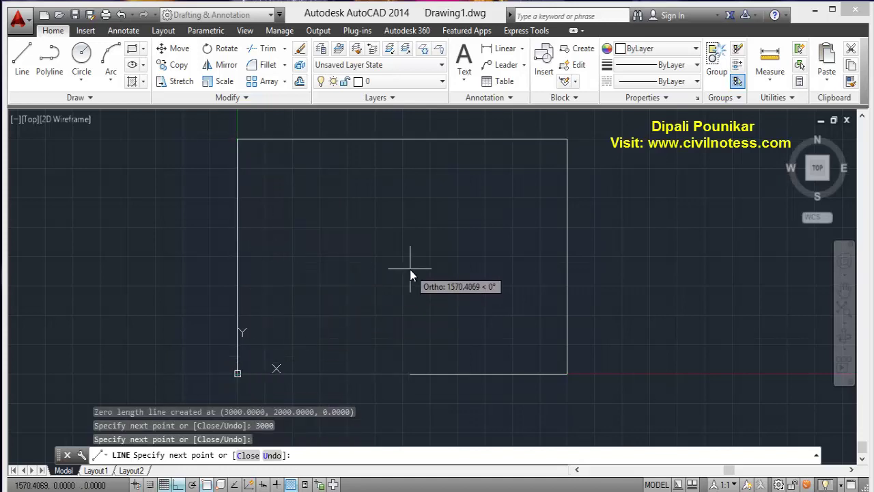
key("Escape")
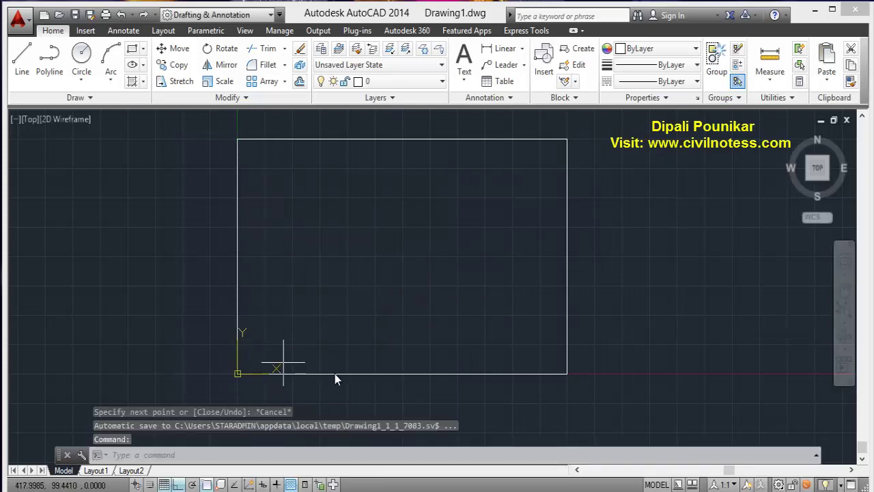
middle_click_drag(405, 303, 465, 293)
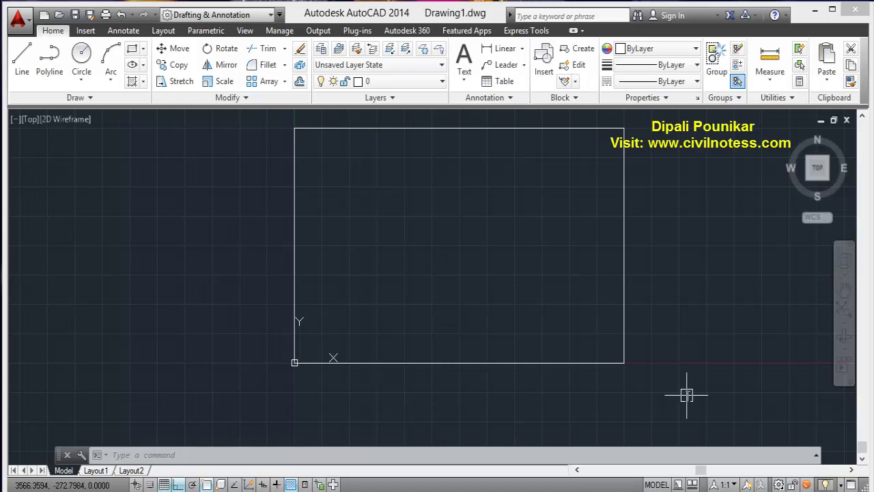
left_click(686, 395)
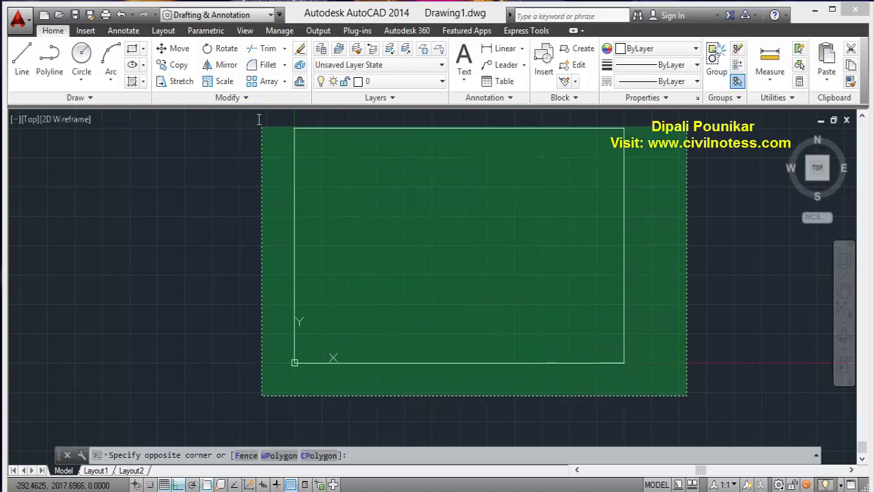
left_click(259, 119)
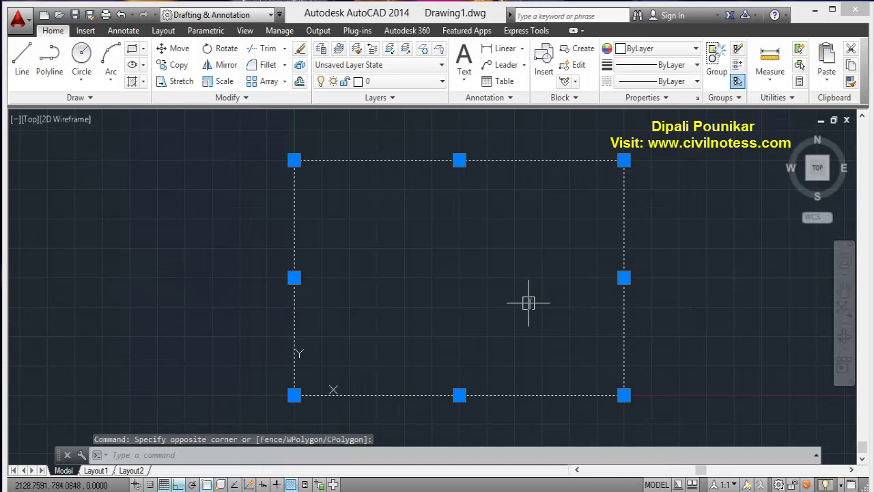
key("Escape")
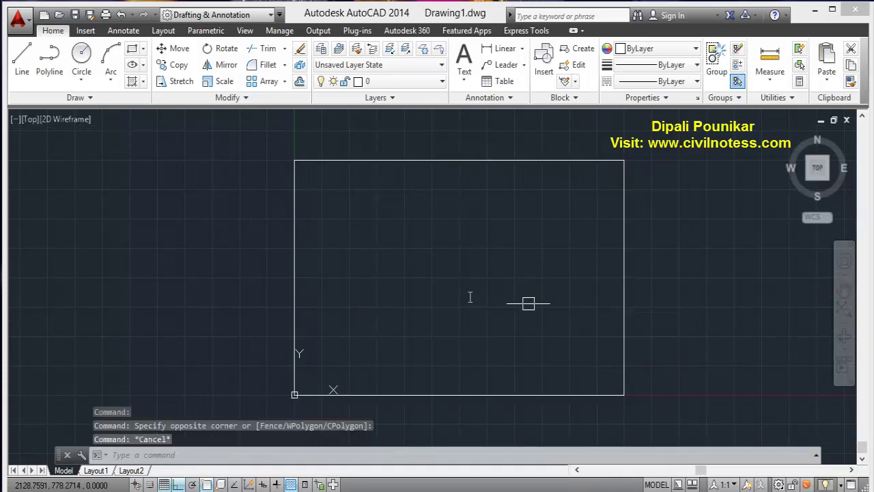
left_click(171, 115)
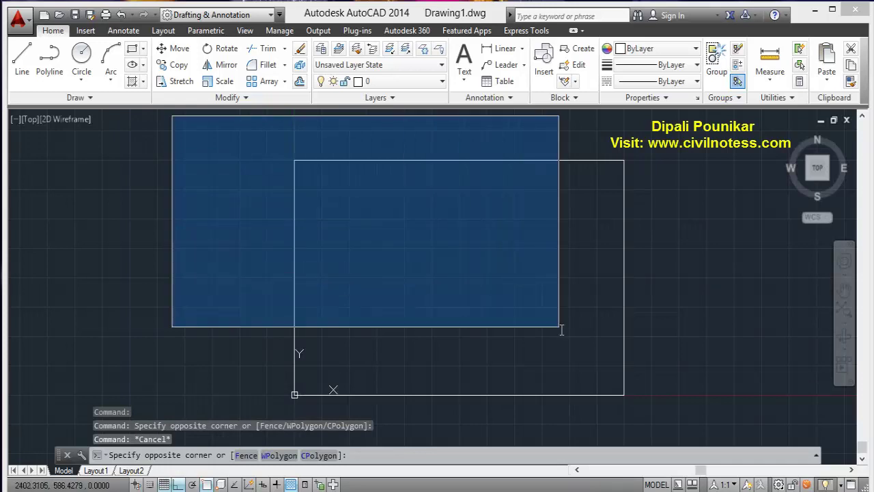
left_click(580, 350)
left_click(212, 133)
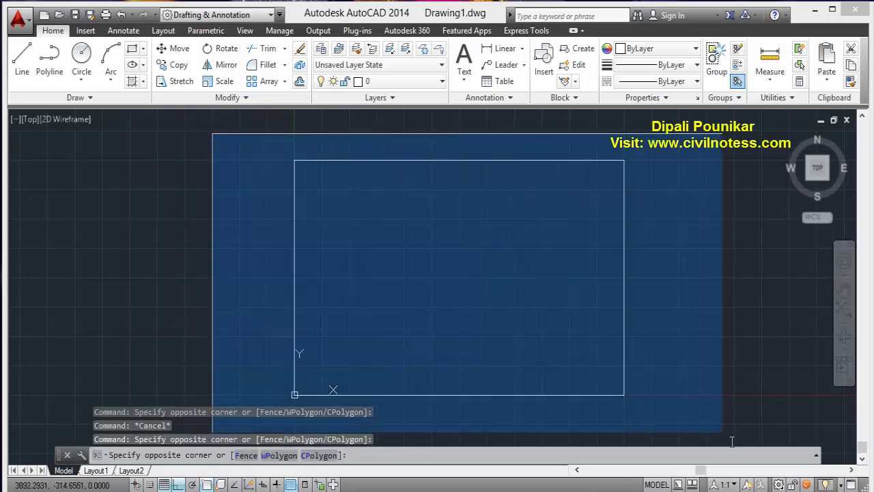
left_click(732, 438)
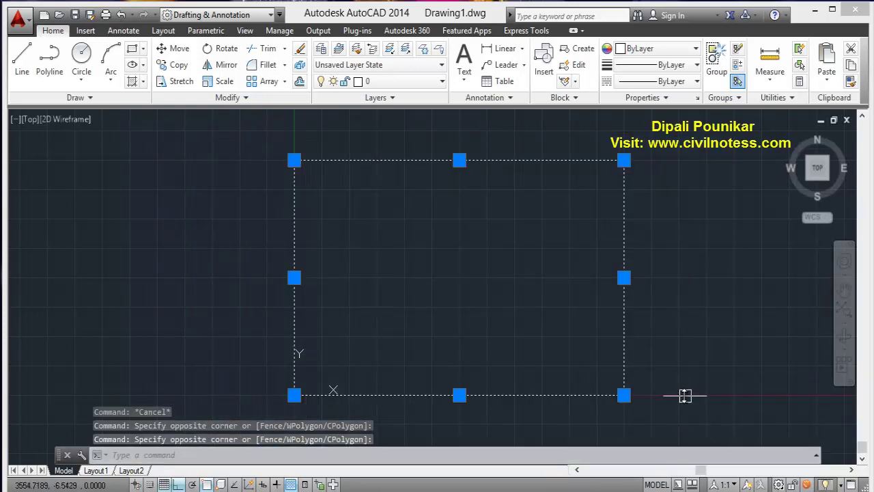
key("Escape")
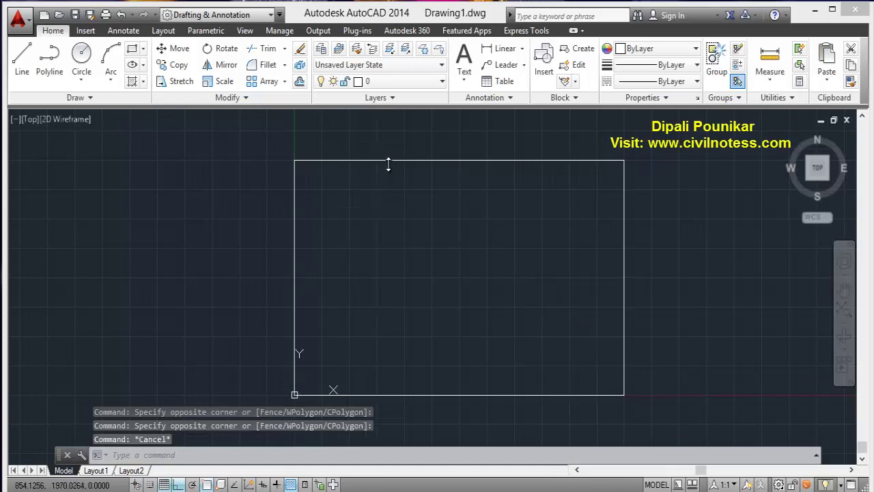
left_click(389, 160)
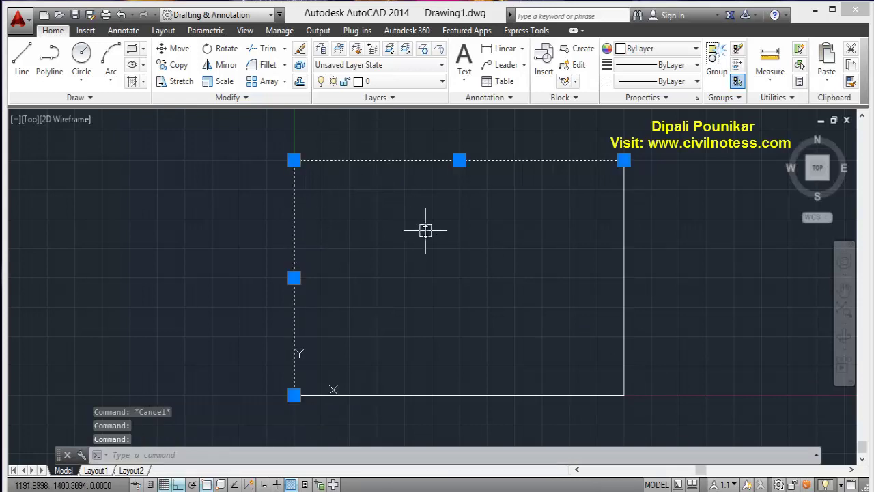
Clear trial edge selections, then erase all rectangle lines with a crossing window.
key("Escape")
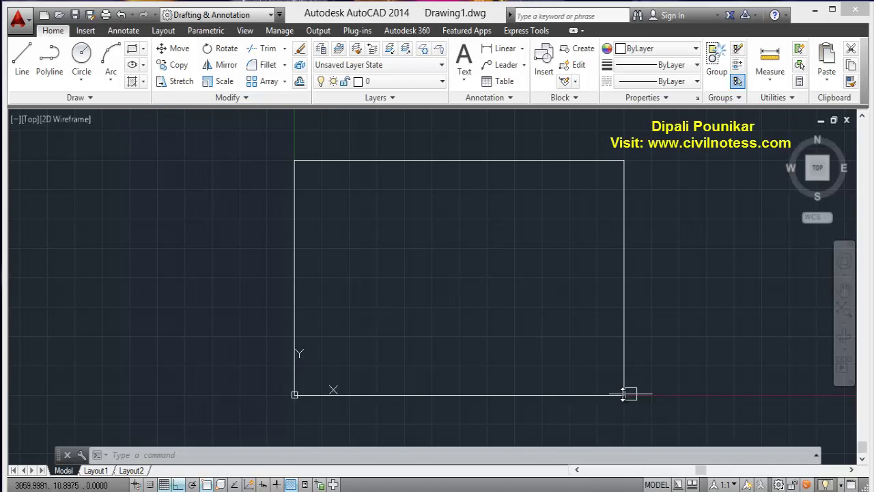
left_click(628, 269)
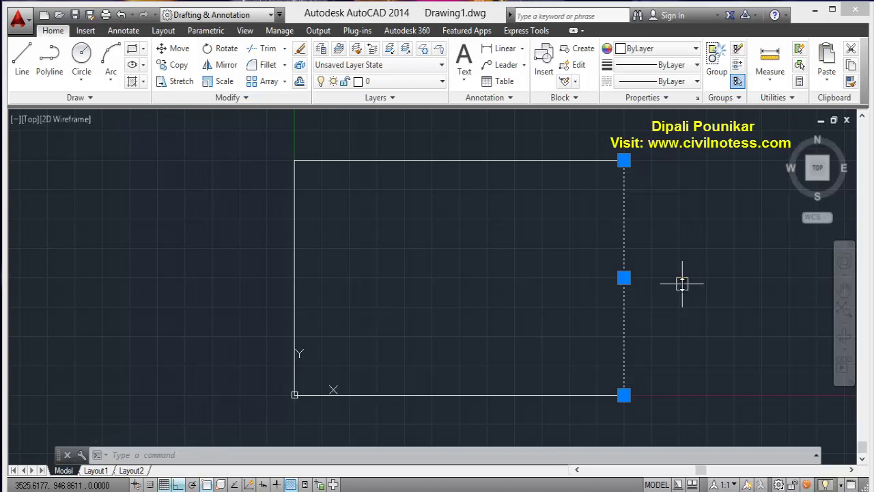
key("Escape")
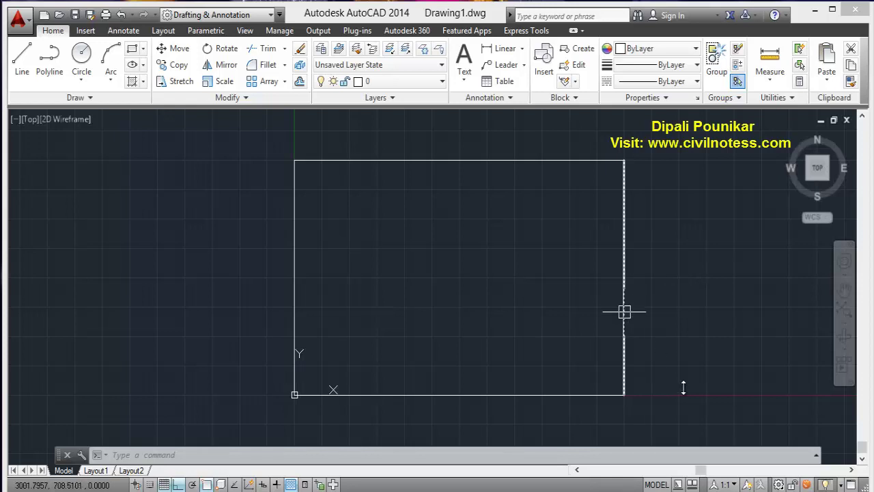
left_click(696, 415)
left_click(241, 141)
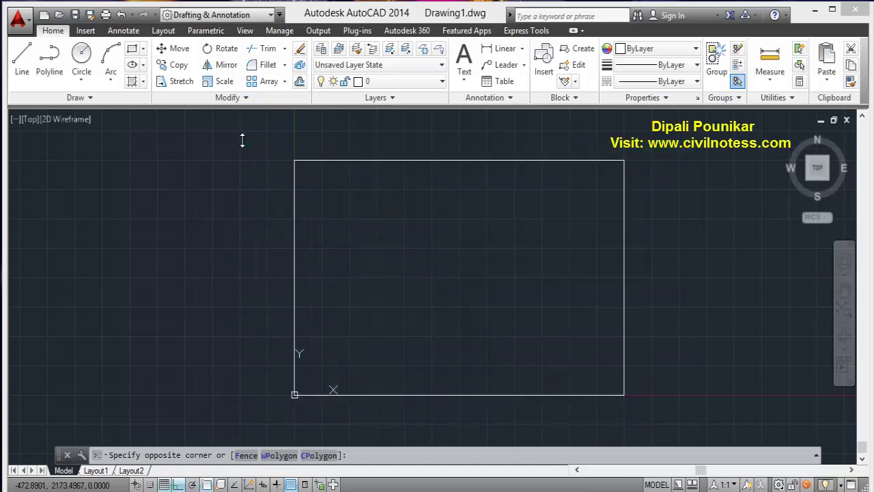
key("Delete")
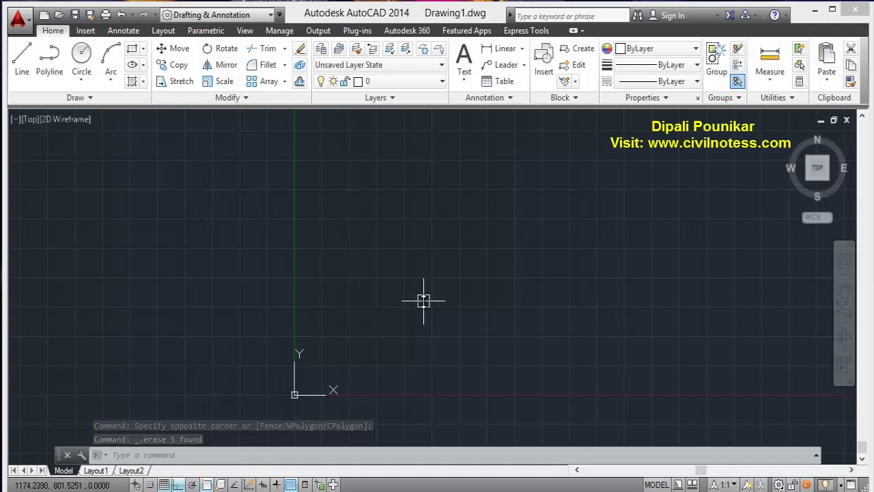
Cancel the LINE started at 0,0 and restart LINE awaiting a new first point.
type("l")
key("Return")
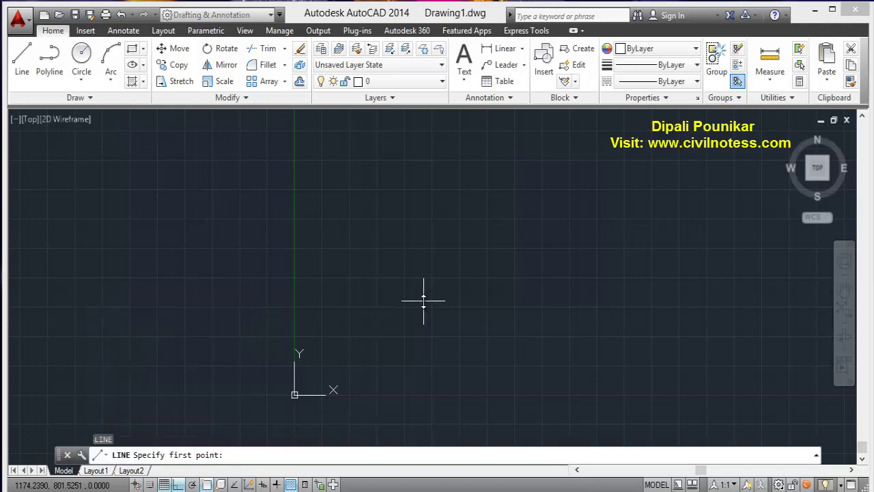
type("0")
type(",0")
key("Return")
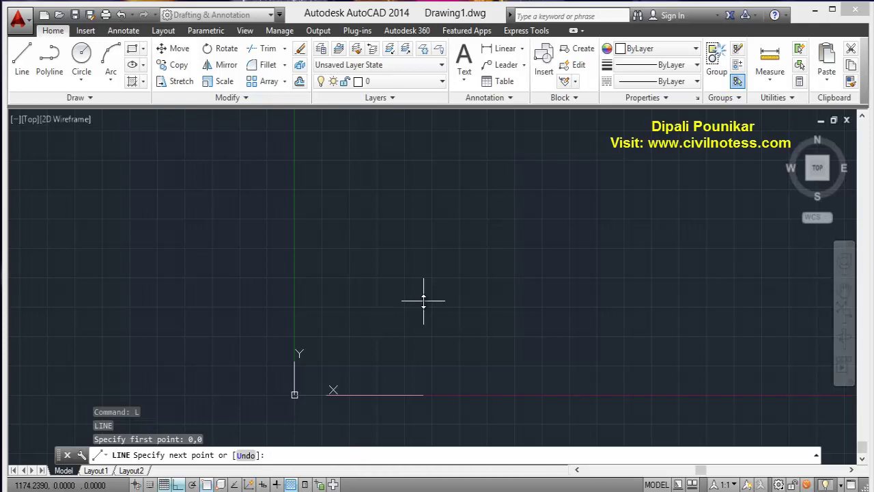
key("Escape")
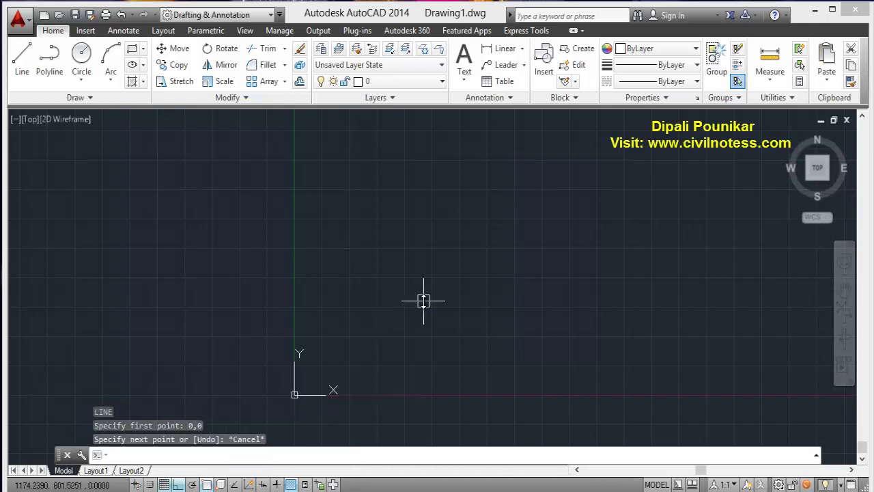
key("Escape")
key("Escape")
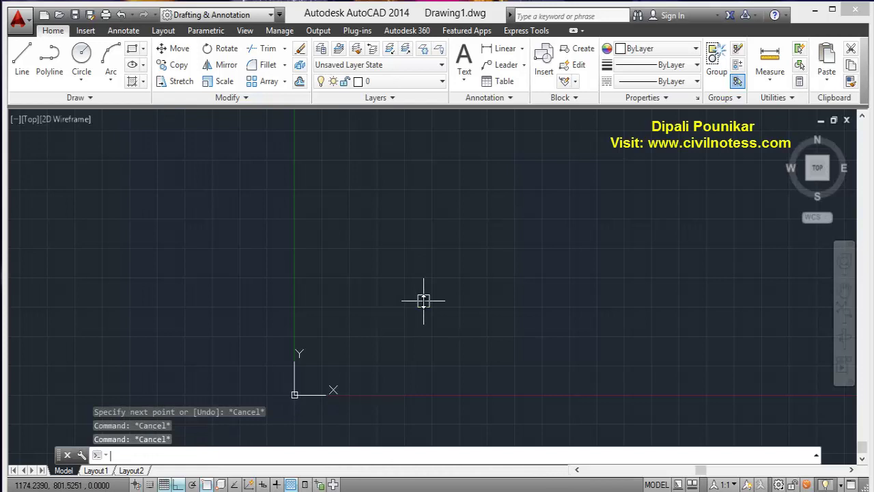
type("1")
key("Return")
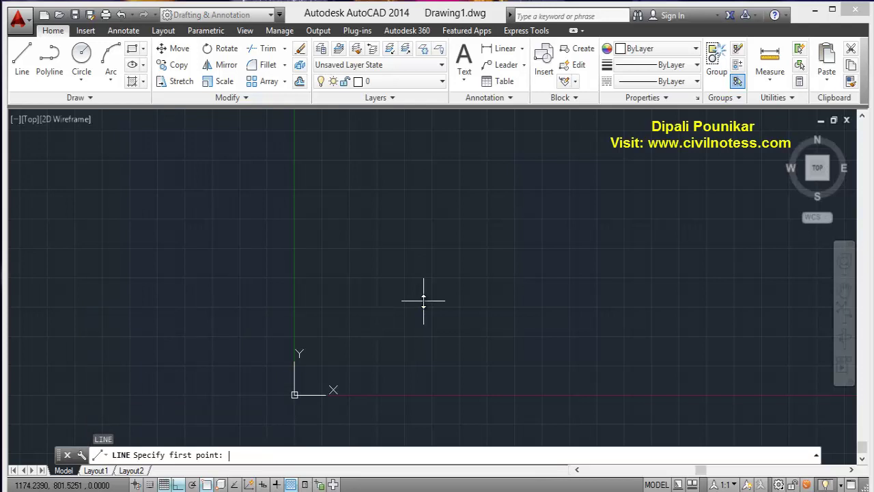
type("@")
type("0,0")
key("Return")
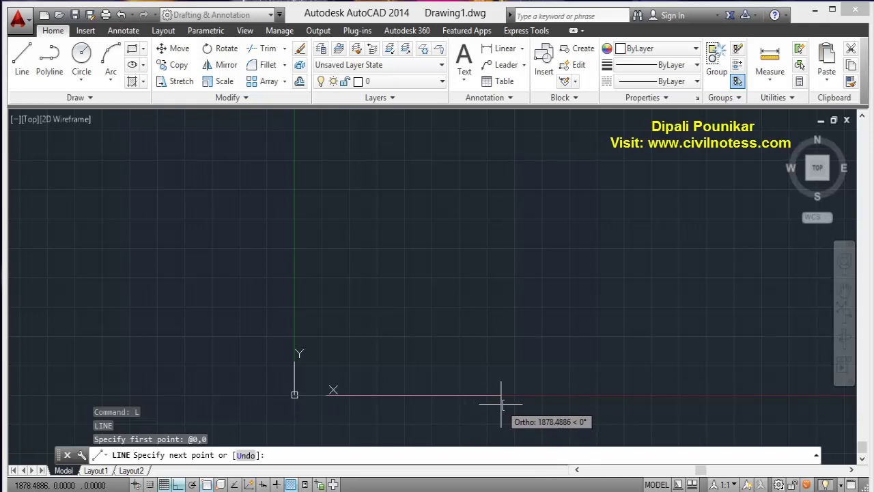
type("@")
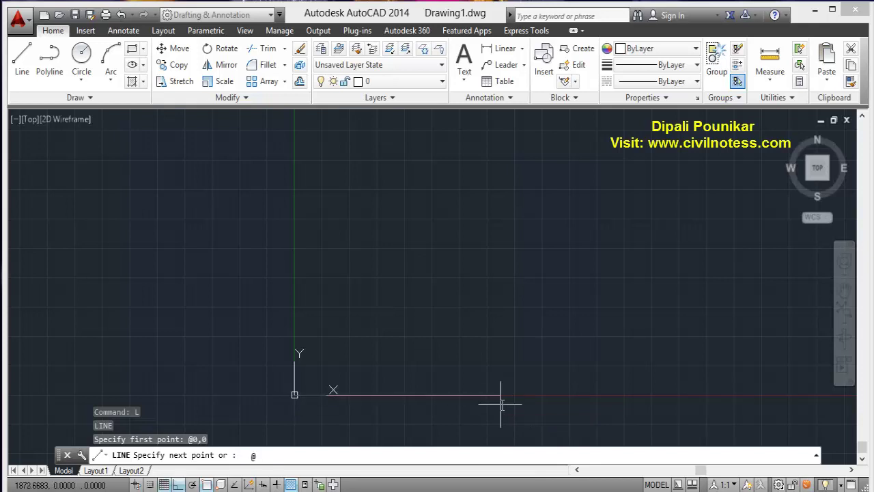
type("4")
type("000")
type(",0")
key("Return")
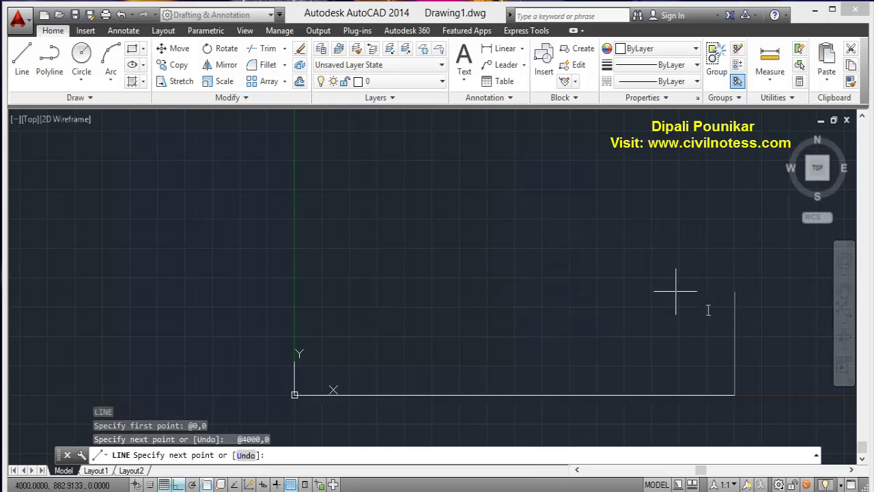
scroll(731, 189, "down", 2)
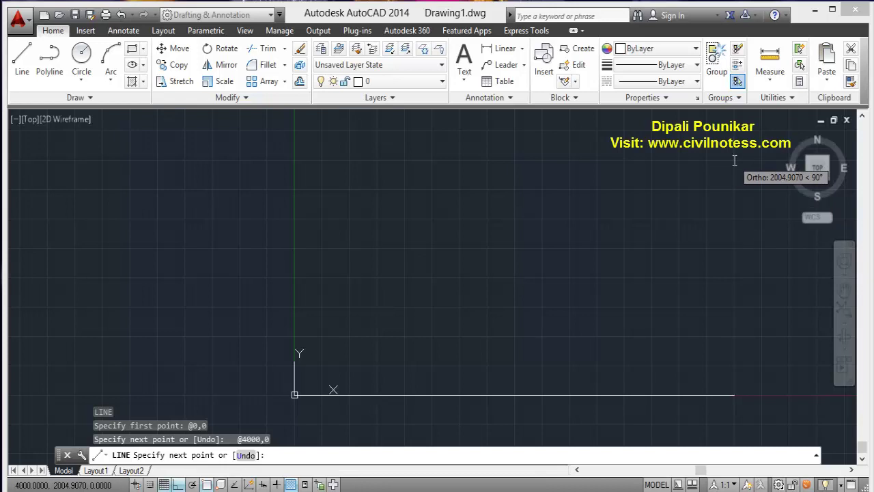
type("@")
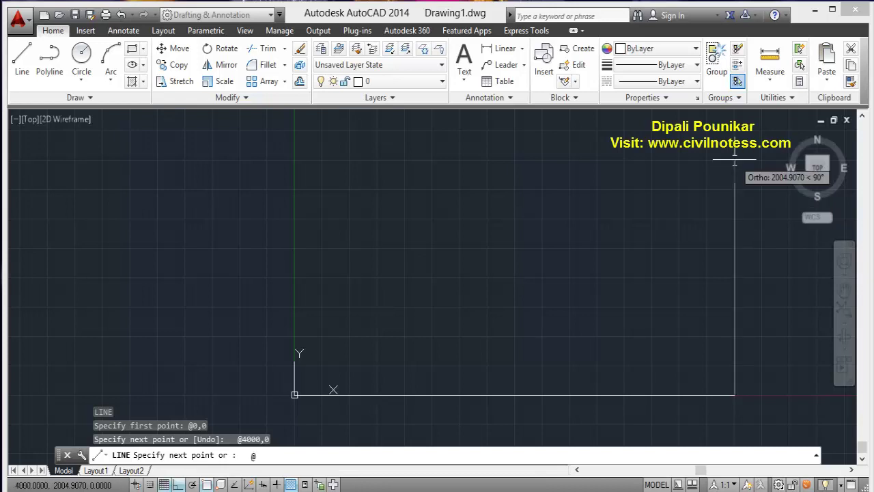
type("0")
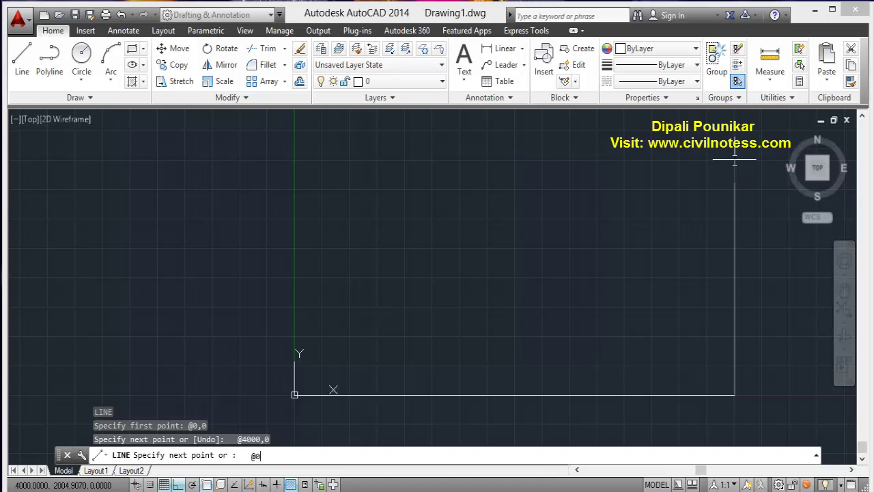
type(",")
type("5000")
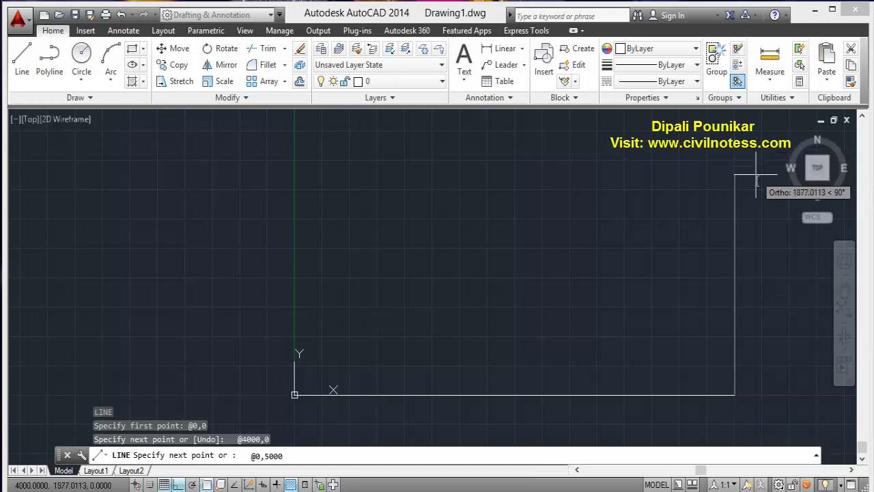
key("BackSpace")
key("BackSpace")
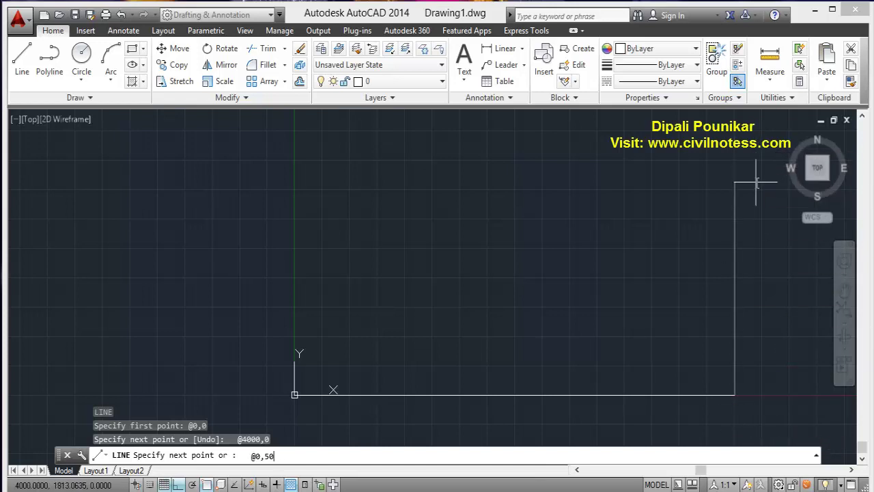
key("BackSpace")
key("BackSpace")
key("BackSpace")
type(",20000")
key("BackSpace")
key("Return")
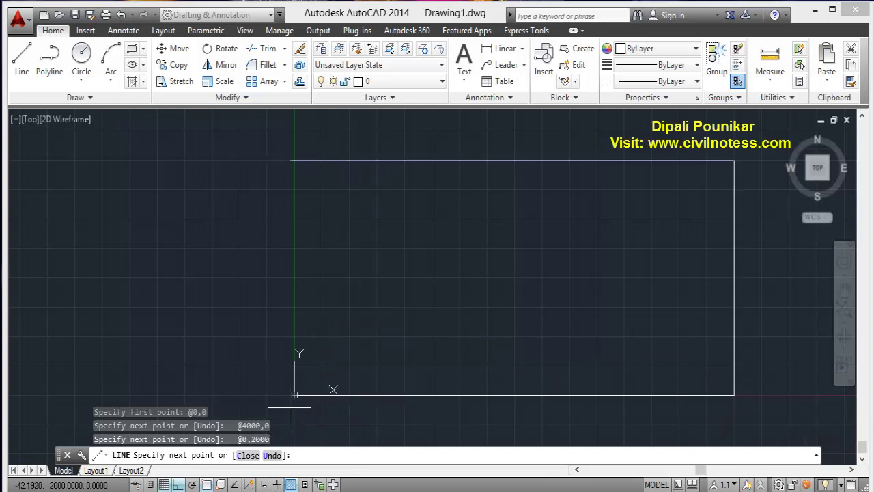
Toggle Ortho off and on, then draw the top edge @-4000,0 and left leg @0,-5000.
left_click(179, 484)
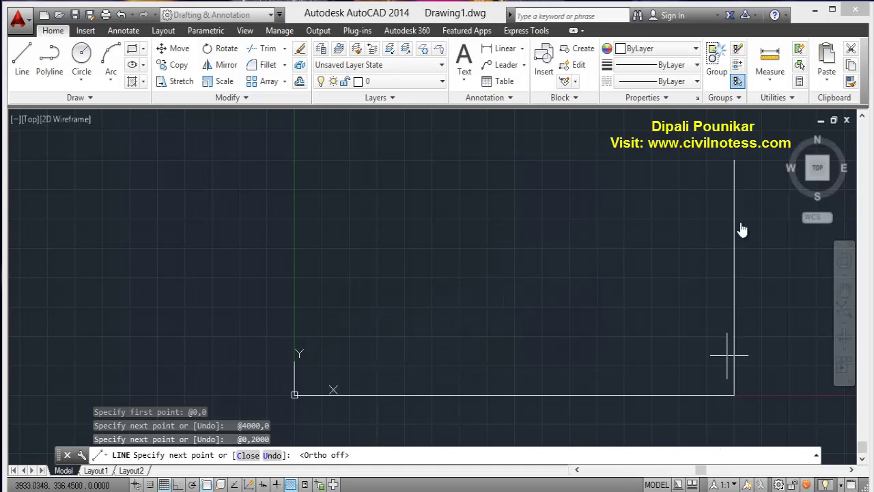
left_click(177, 484)
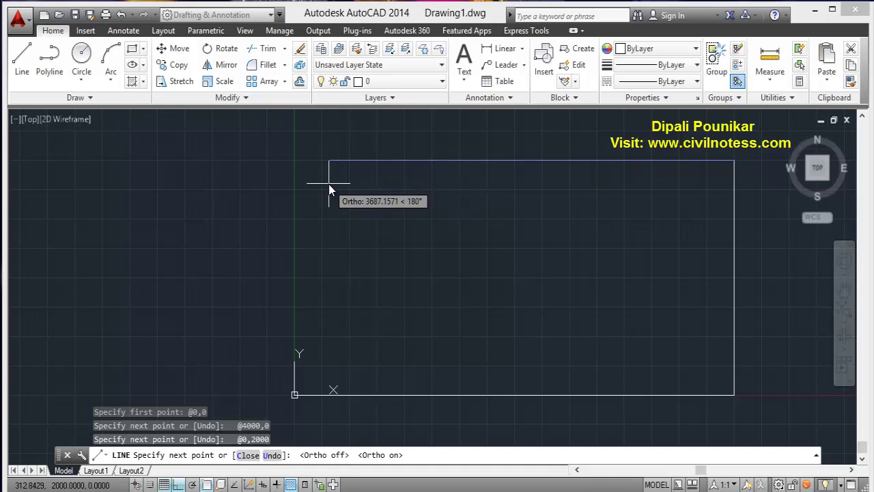
type("@")
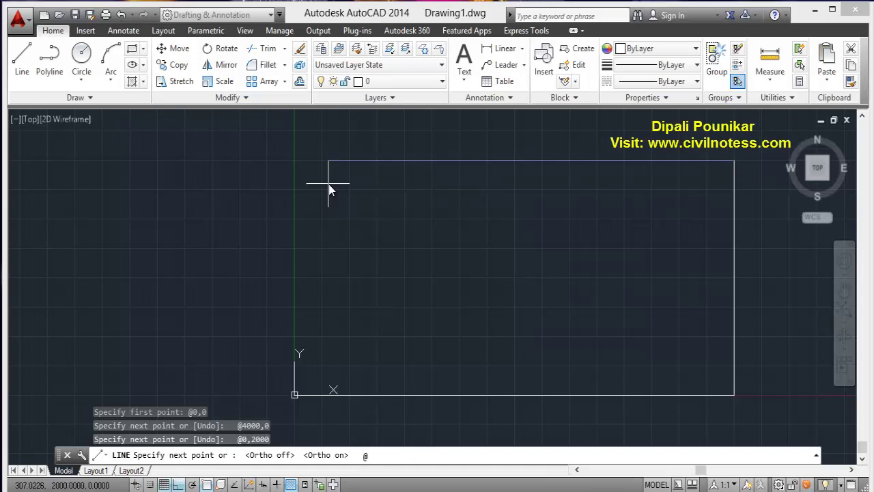
type("-40")
type("00")
type(",0")
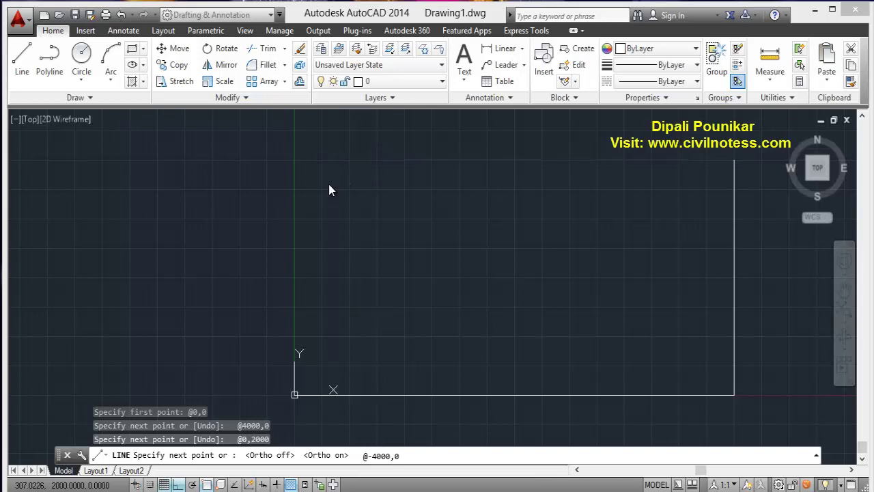
key("Return")
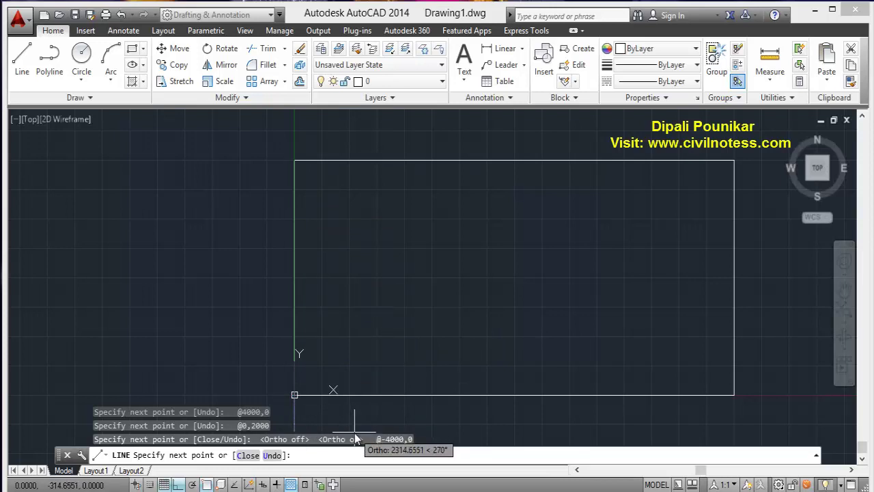
type("@")
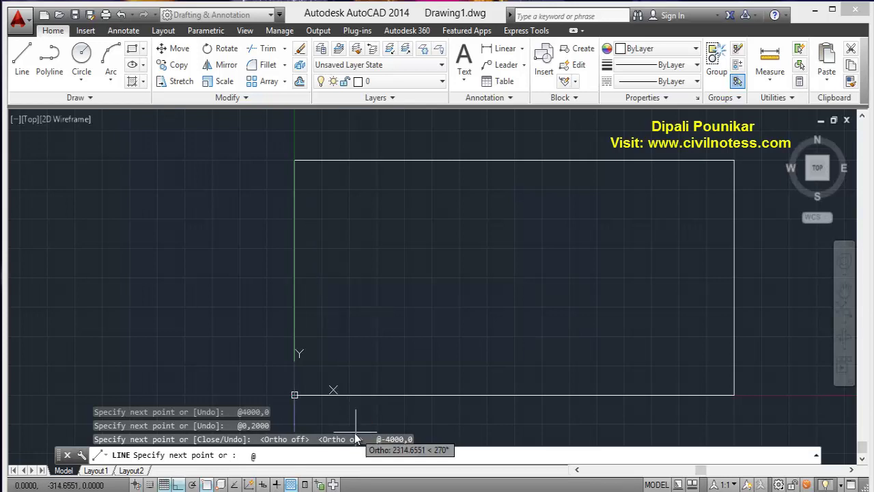
type("0")
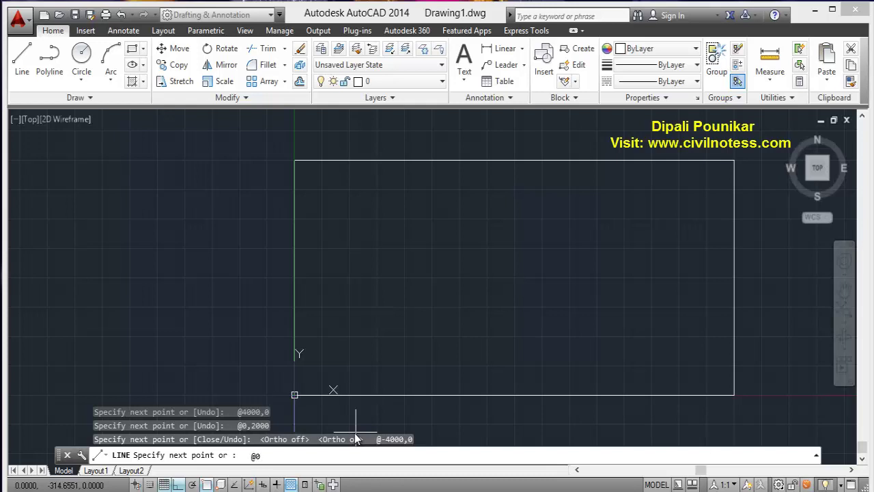
type(",-5")
type("000")
key("Return")
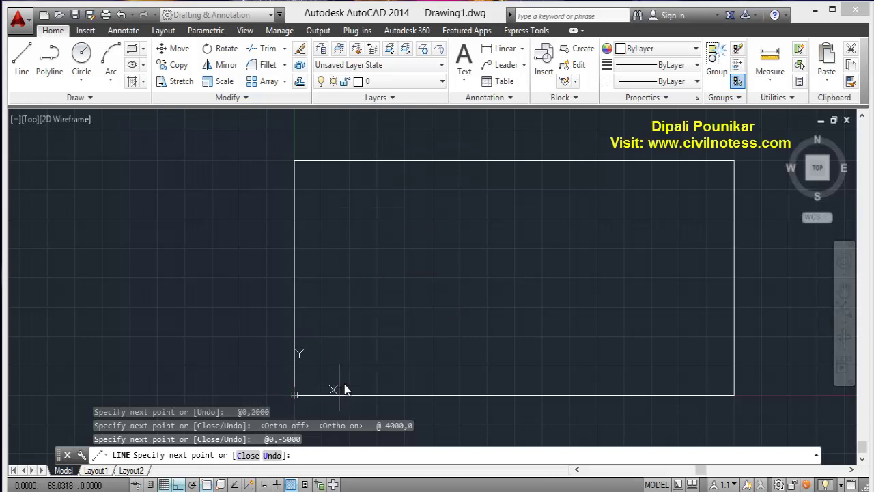
key("Escape")
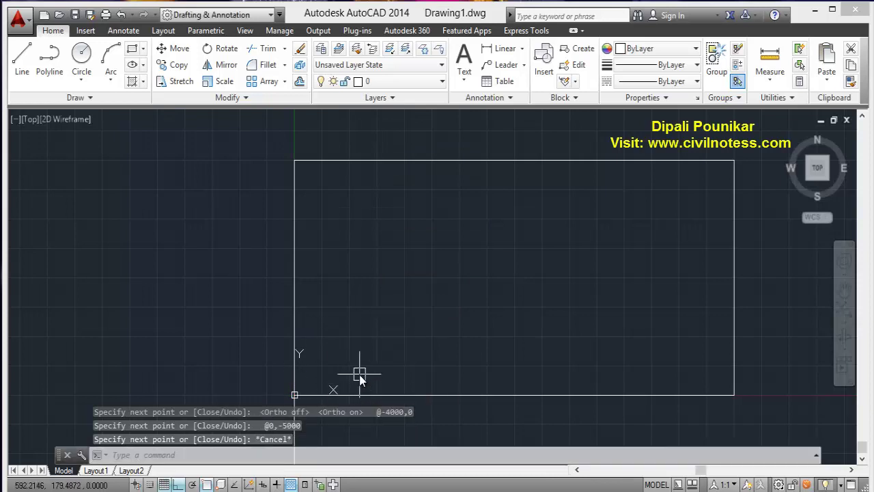
type("z")
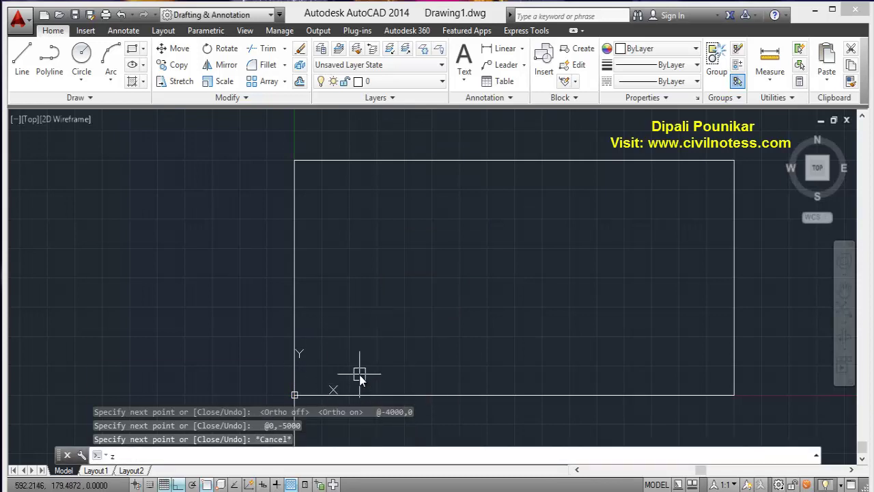
key("Return")
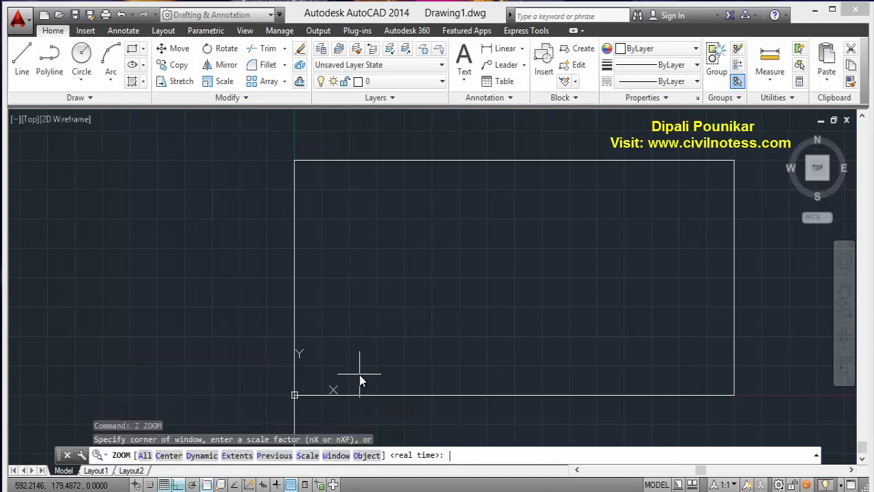
type("a")
key("Return")
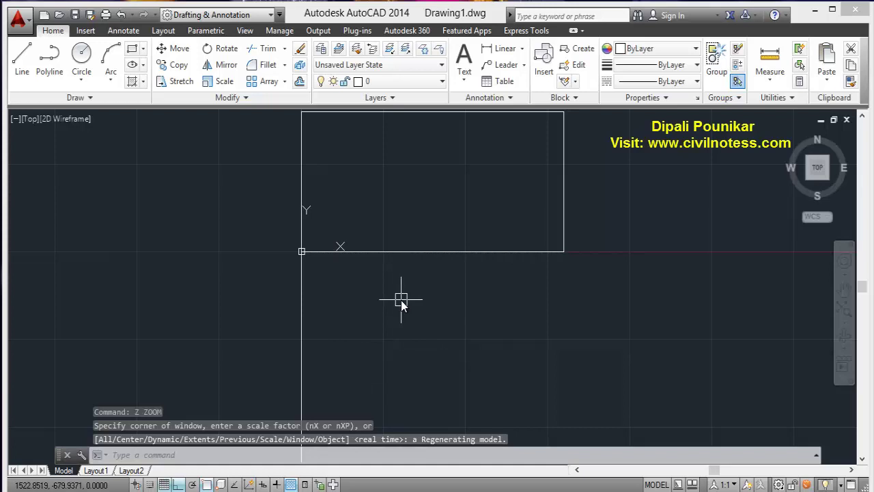
key("ctrl+z")
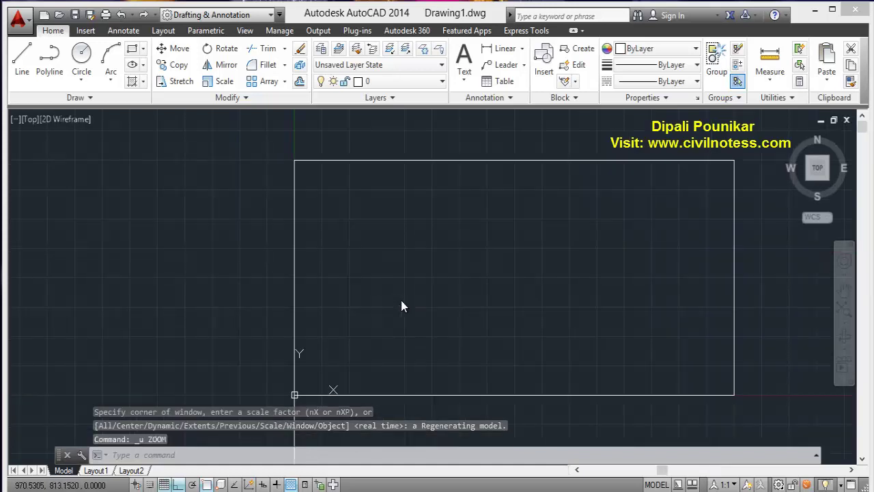
key("ctrl+z")
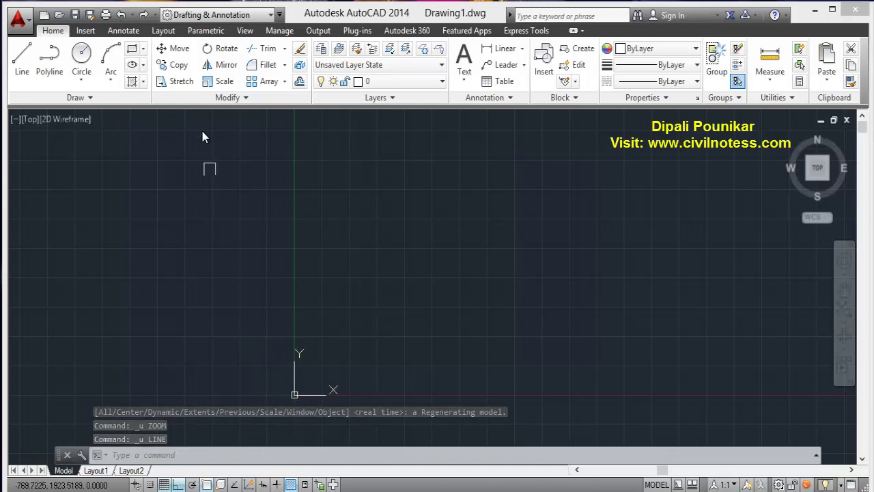
left_click(22, 60)
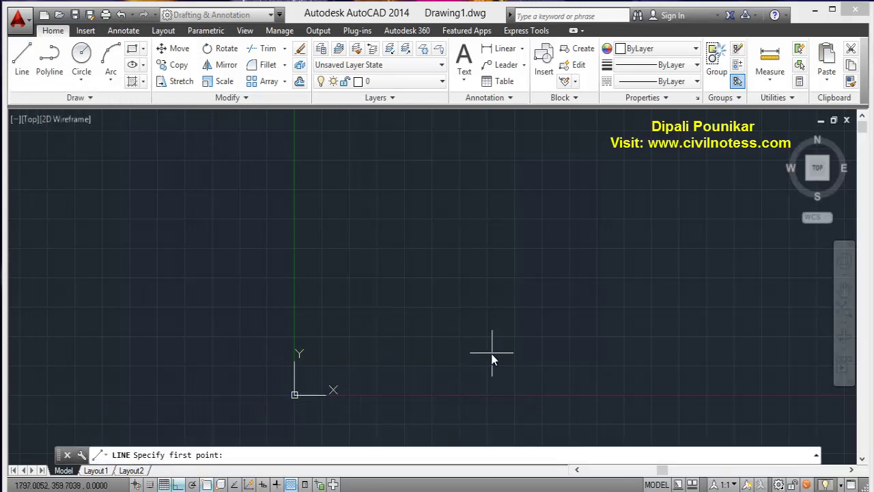
type("0")
type(",0")
key("Return")
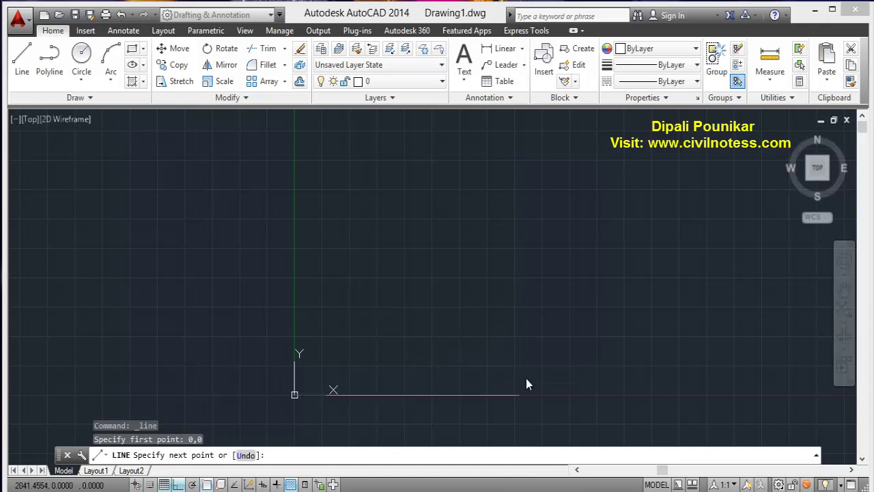
key("Escape")
key("Escape")
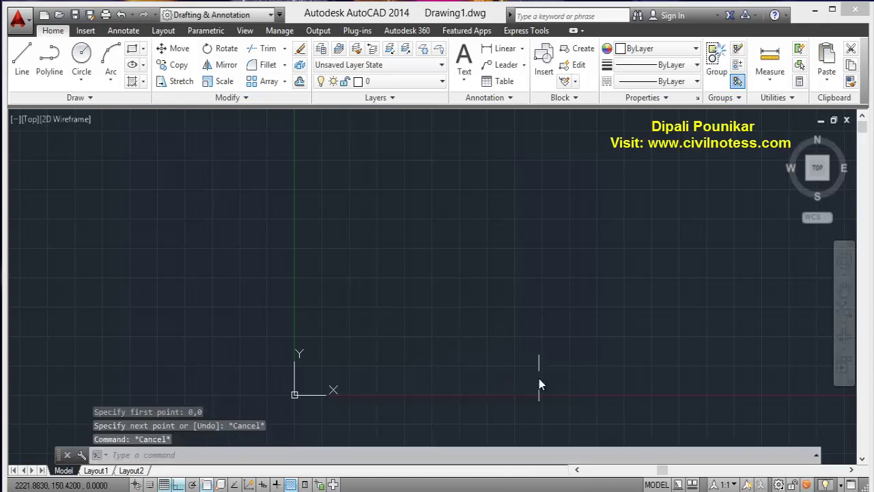
key("Escape")
type("l")
key("Return")
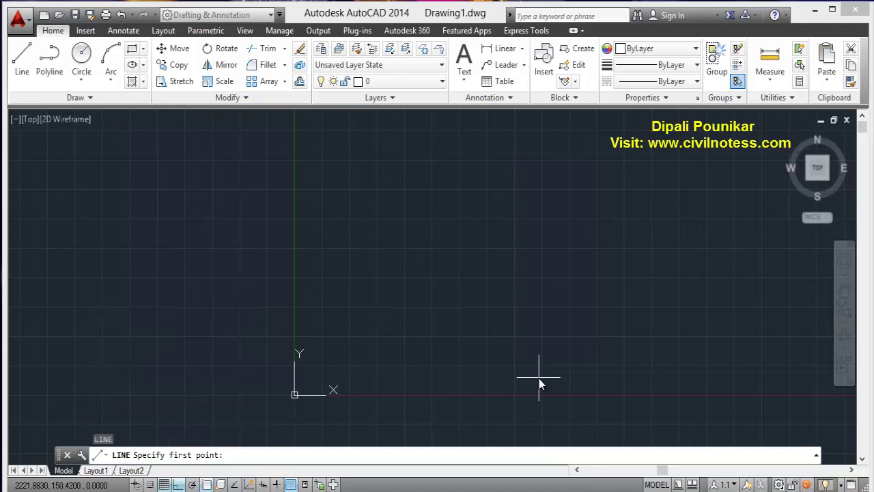
type("@0,")
type("0")
key("Return")
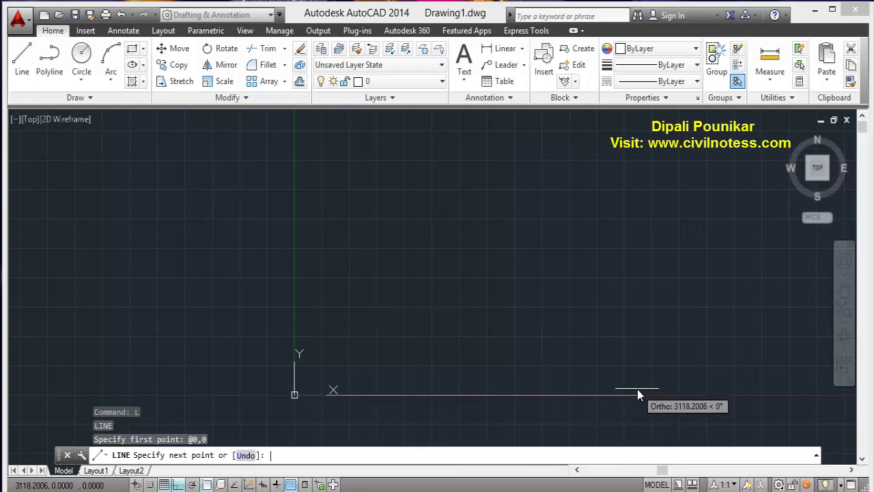
type("@0,")
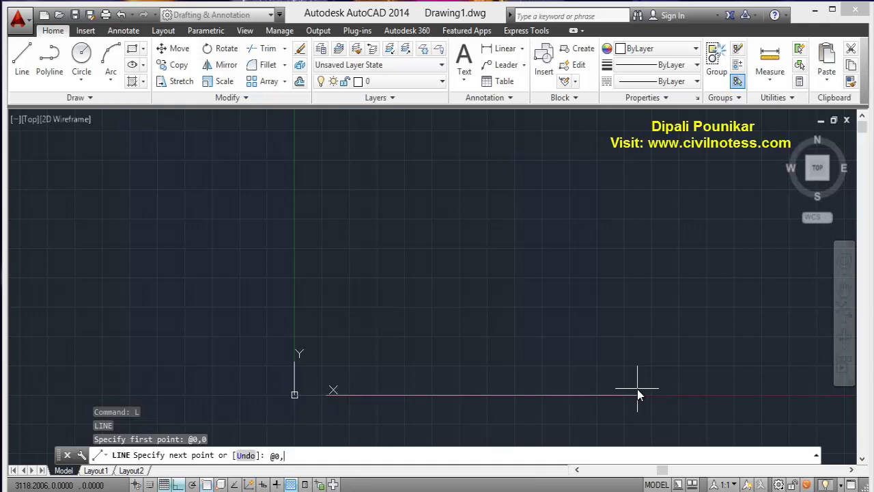
key("BackSpace")
key("BackSpace")
type("4000")
type(",0")
key("Return")
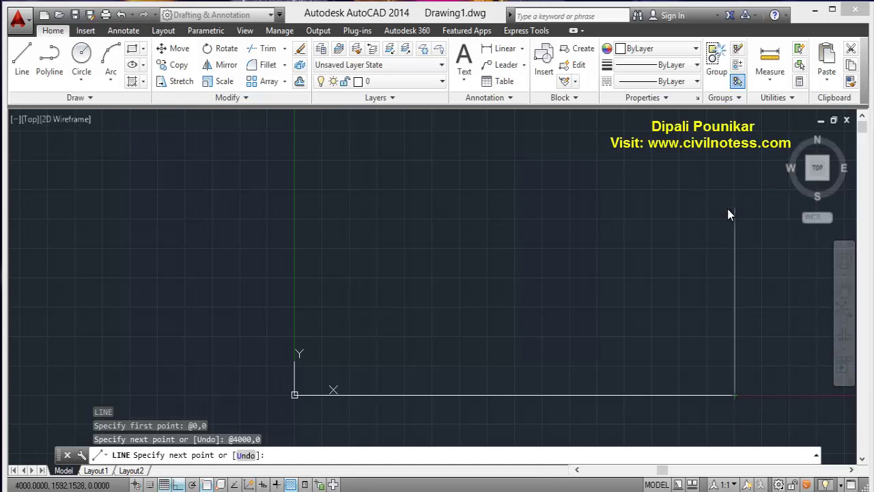
type("@")
type("0")
type(",2000")
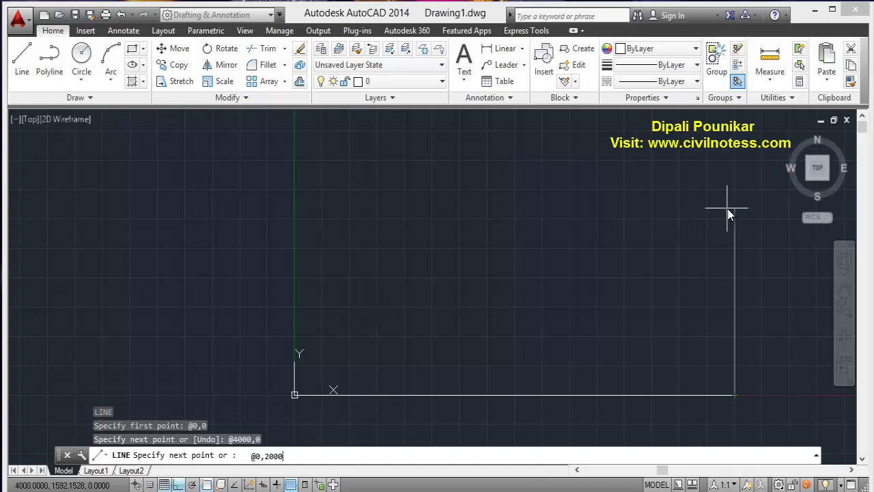
key("Return")
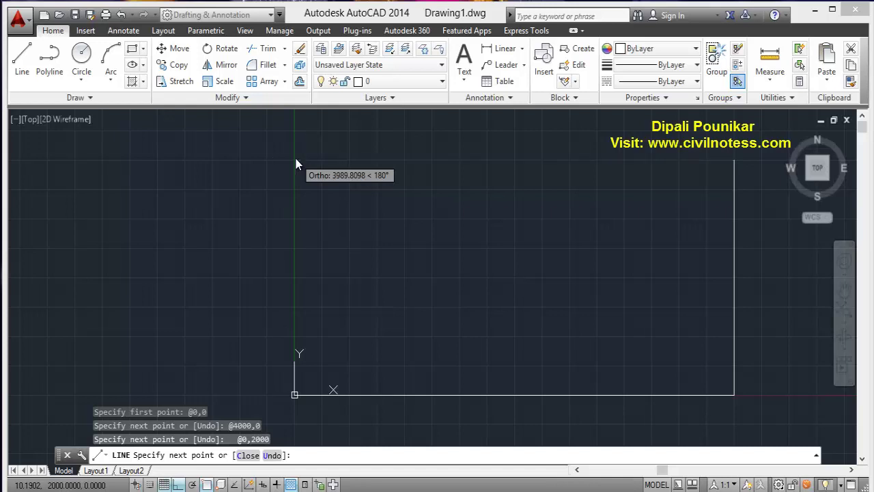
Draw the top edge @-4000,0 and close the rectangle back at the origin.
type("@")
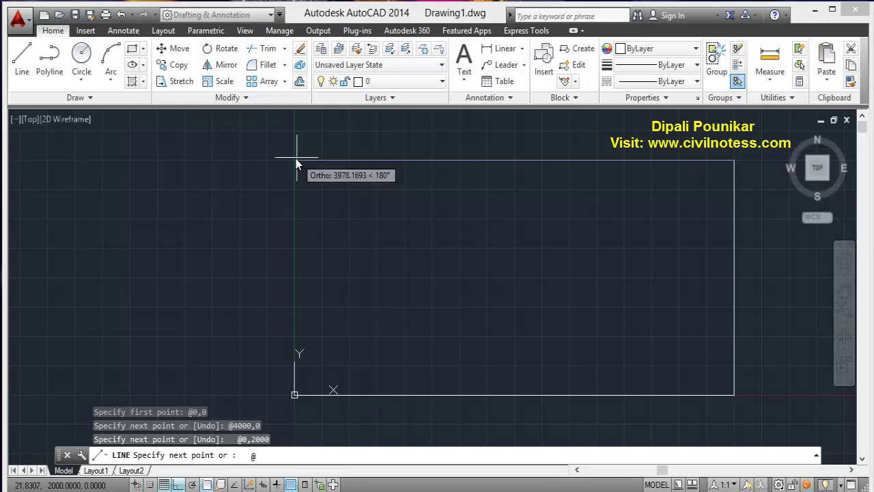
type("-4000")
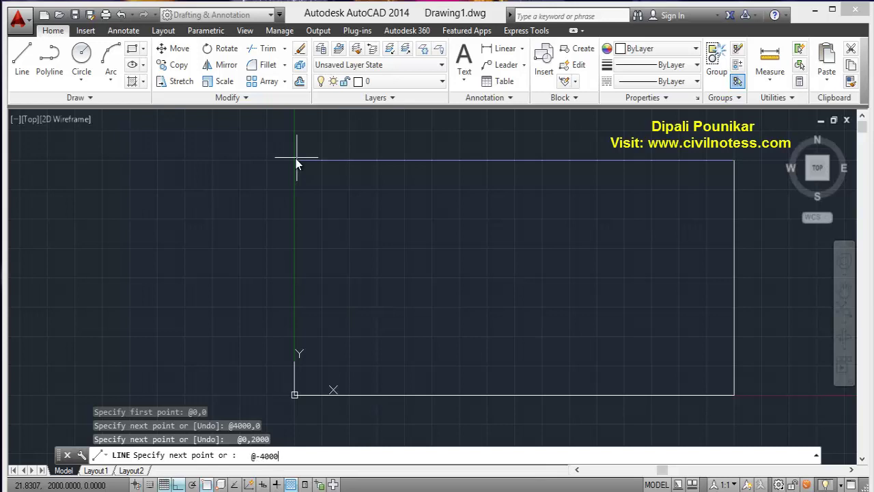
type(",")
type("0")
key("Return")
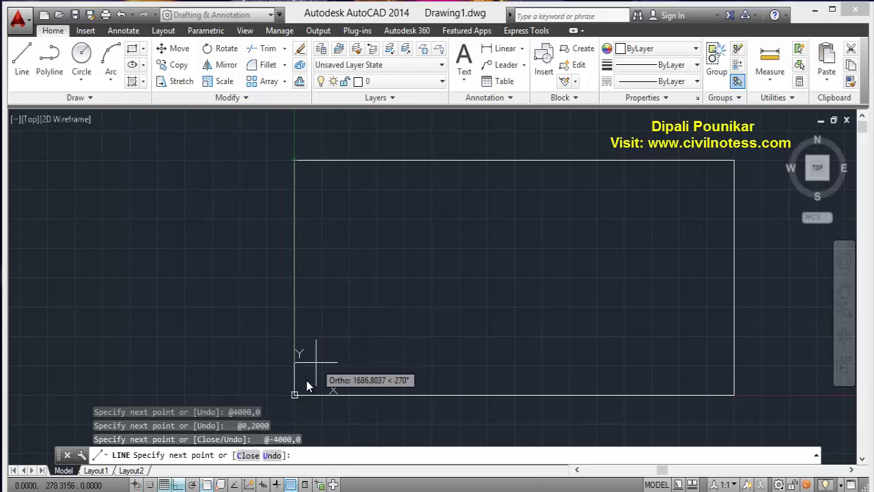
left_click(295, 394)
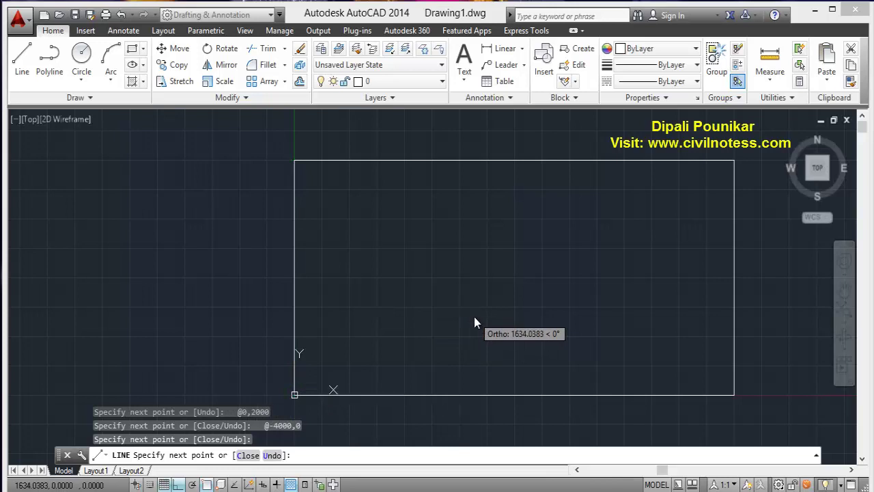
key("Escape")
Erase all four lines of the 4000 × 2000 rectangle with a crossing window.
scroll(457, 295, "down", 5)
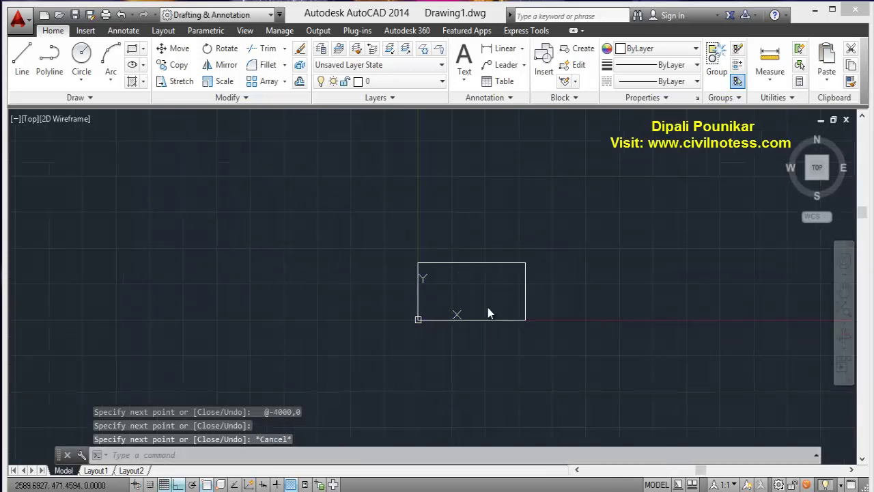
scroll(487, 313, "up", 4)
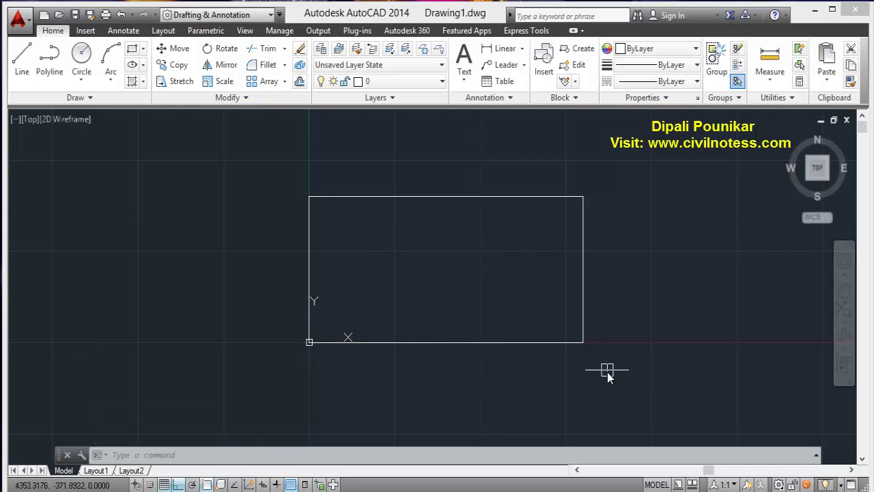
left_click(640, 365)
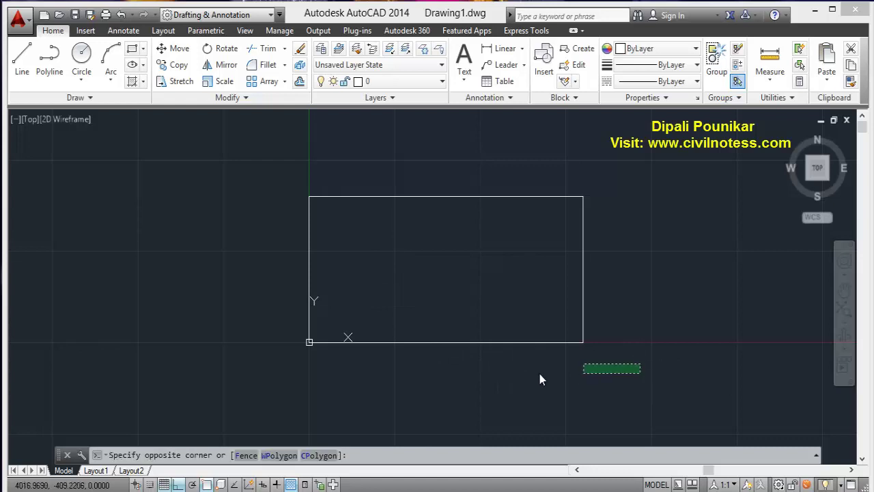
left_click(242, 172)
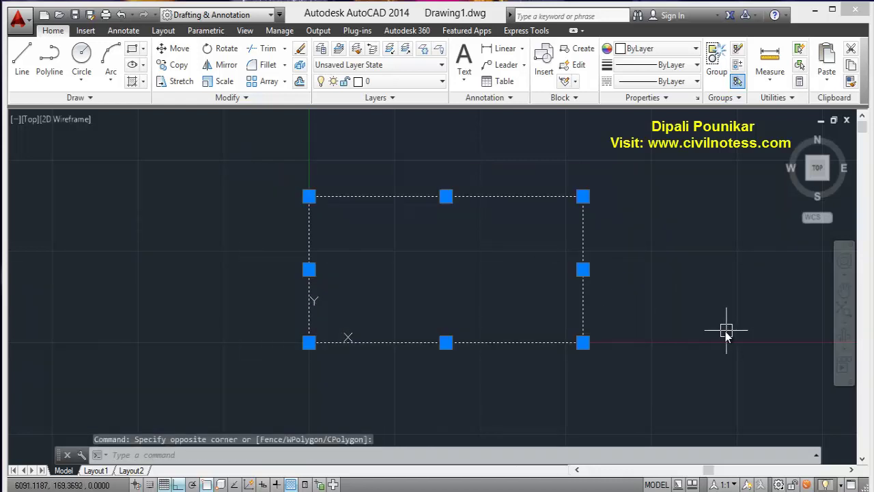
key("Delete")
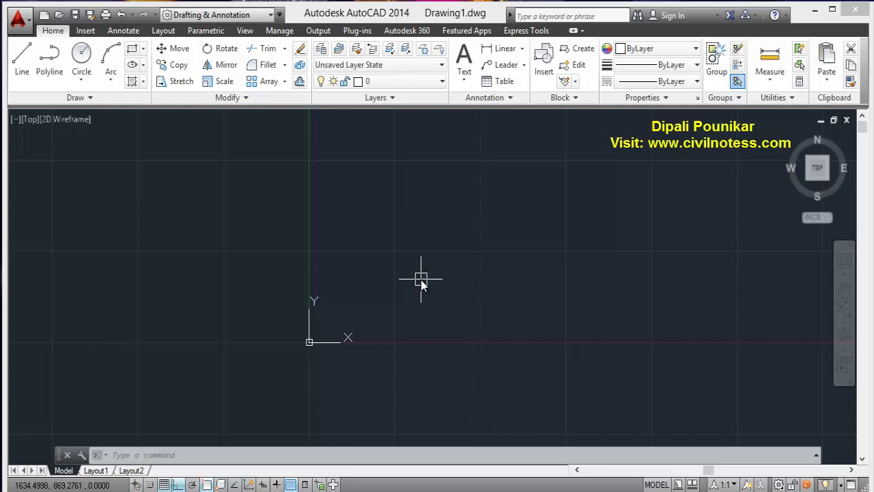
type("l")
key("Return")
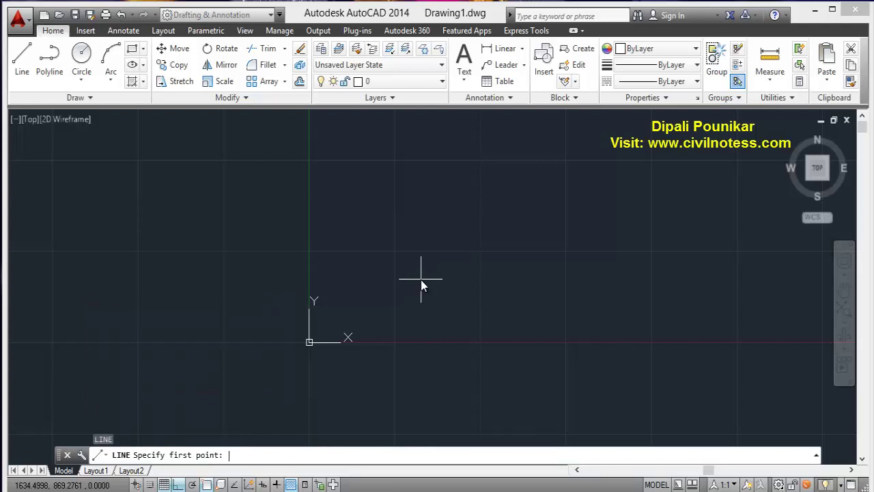
type("5000")
type("<")
type("45")
key("BackSpace")
key("BackSpace")
key("BackSpace")
key("BackSpace")
type("0")
type(",")
type("0")
key("Return")
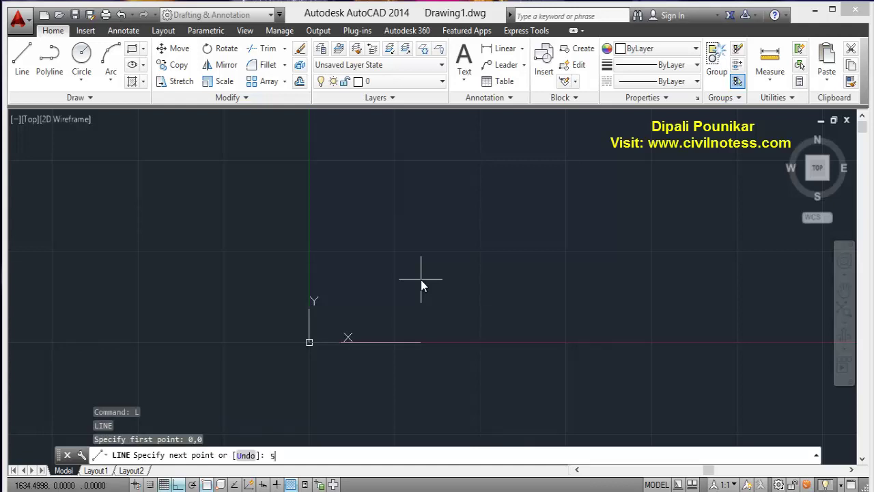
type("000<")
type("45")
key("Return")
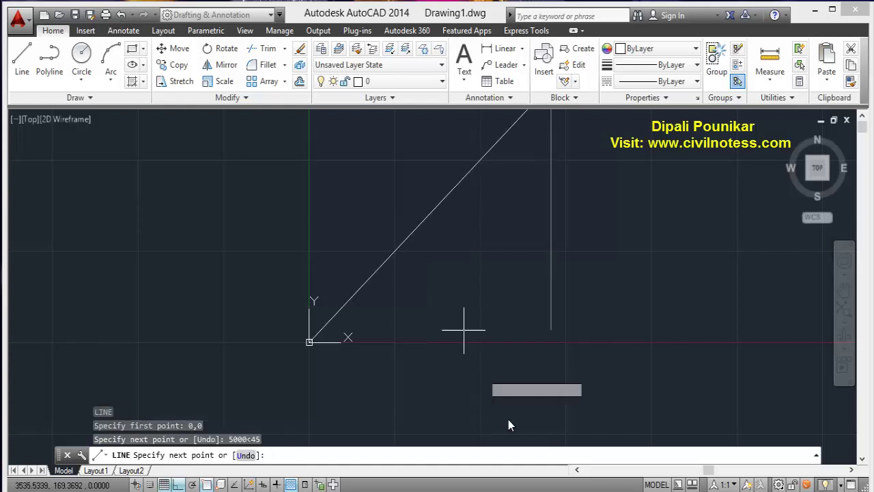
scroll(565, 250, "down", 5)
scroll(580, 199, "up", 5)
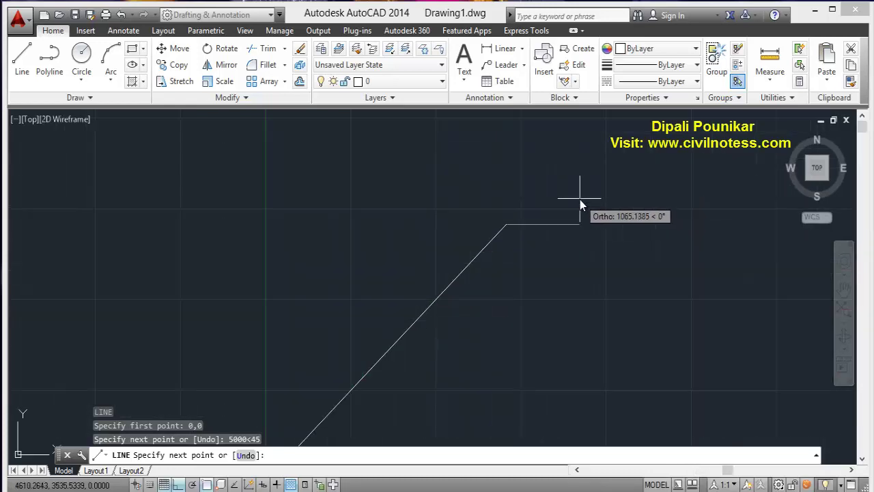
scroll(585, 217, "down", 3)
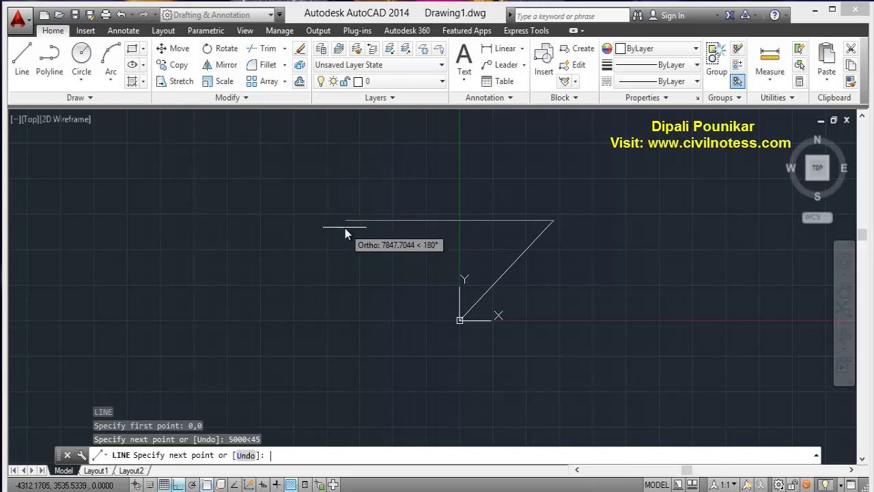
type("6")
key("BackSpace")
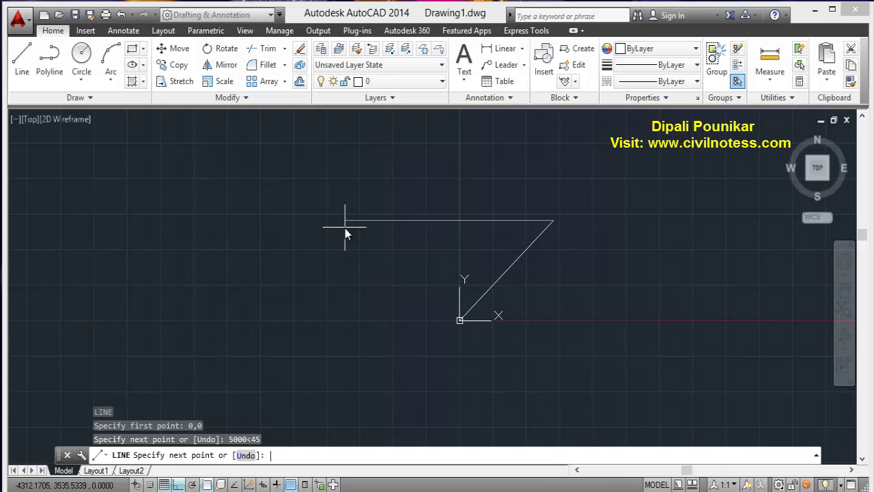
type("000")
type("<")
type("180")
key("Return")
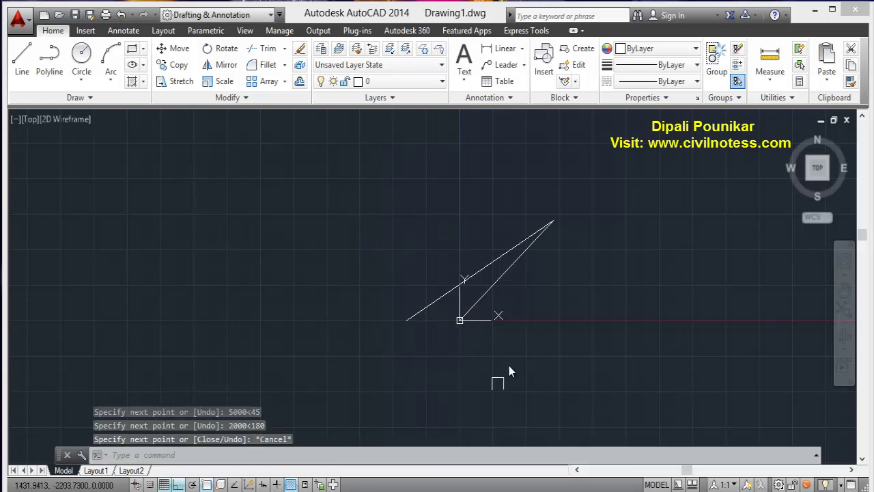
left_click(563, 344)
left_click(362, 247)
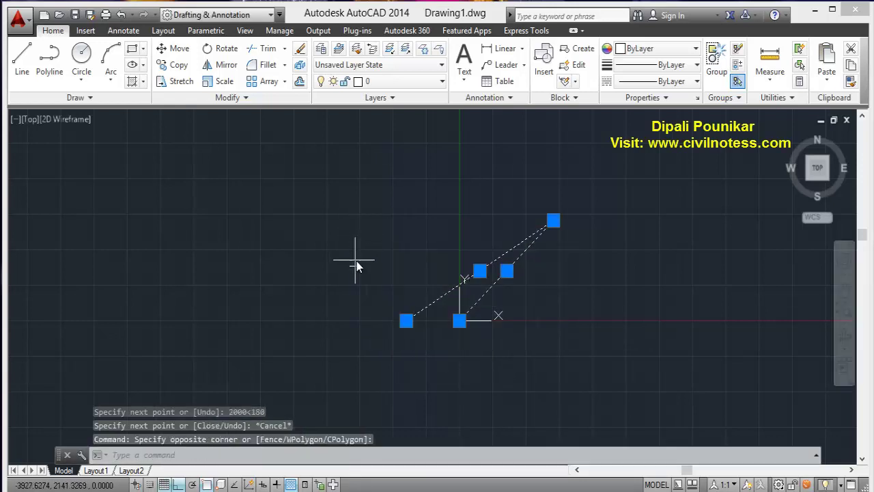
key("Delete")
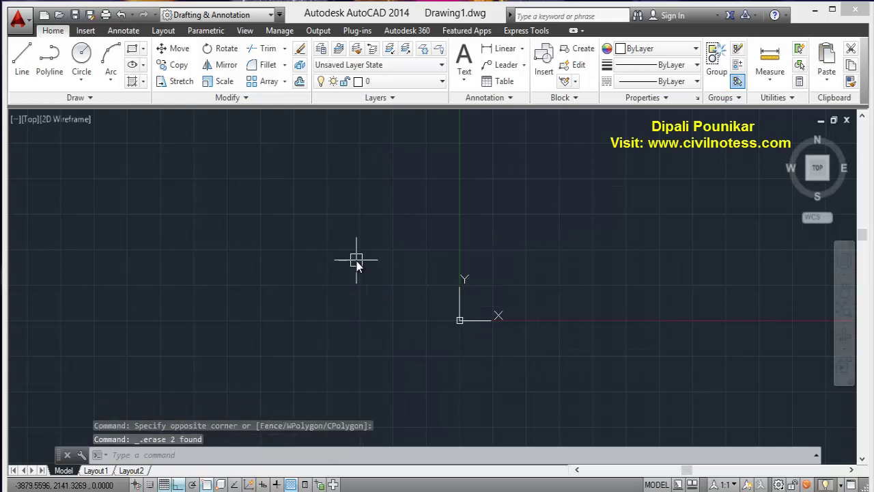